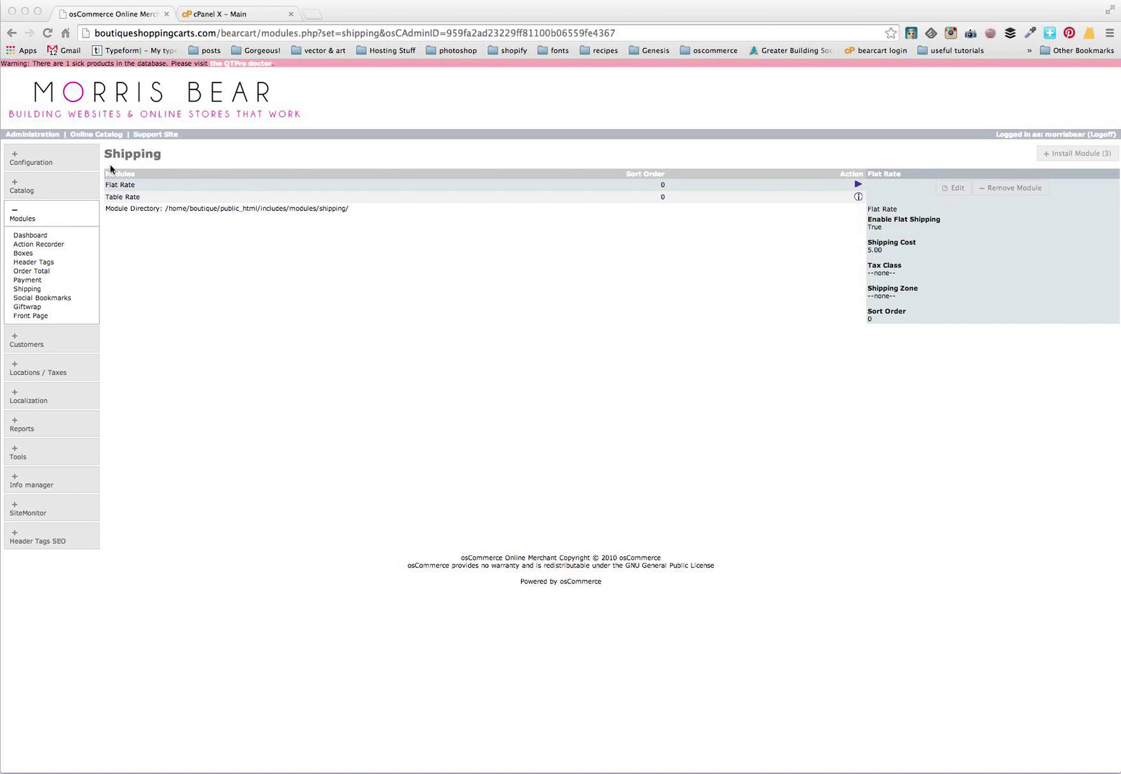
# Bring the osCommerce admin's Shipping modules page, listing Flat Rate and Table Rate, to the front.
pyautogui.click(139, 235)
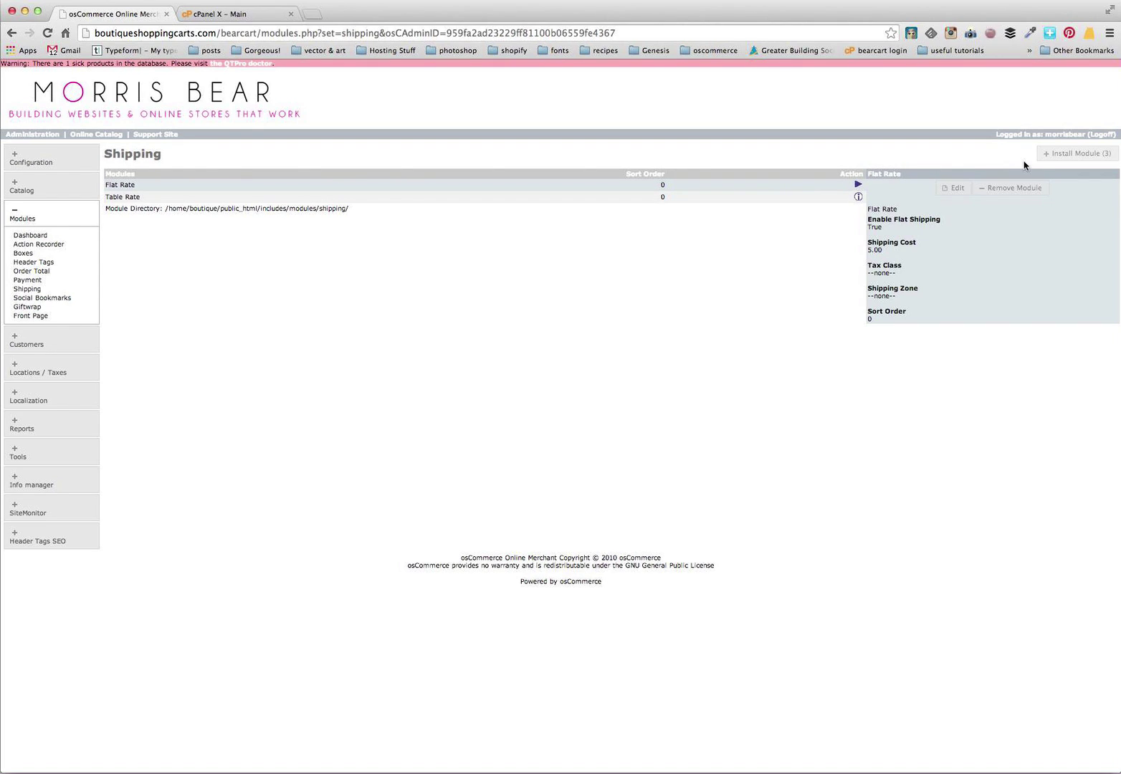
# View the shipping modules available to install, then return to the installed Flat Rate and Table Rate list.
pyautogui.click(1046, 157)
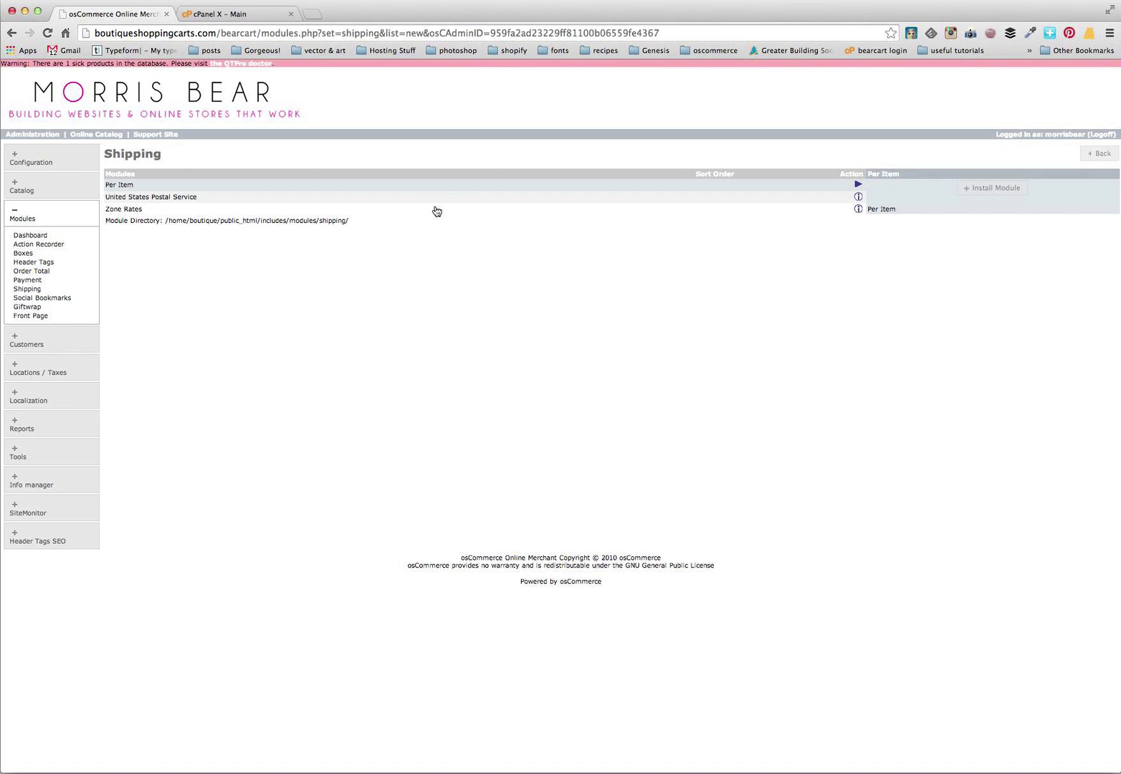
pyautogui.click(1088, 156)
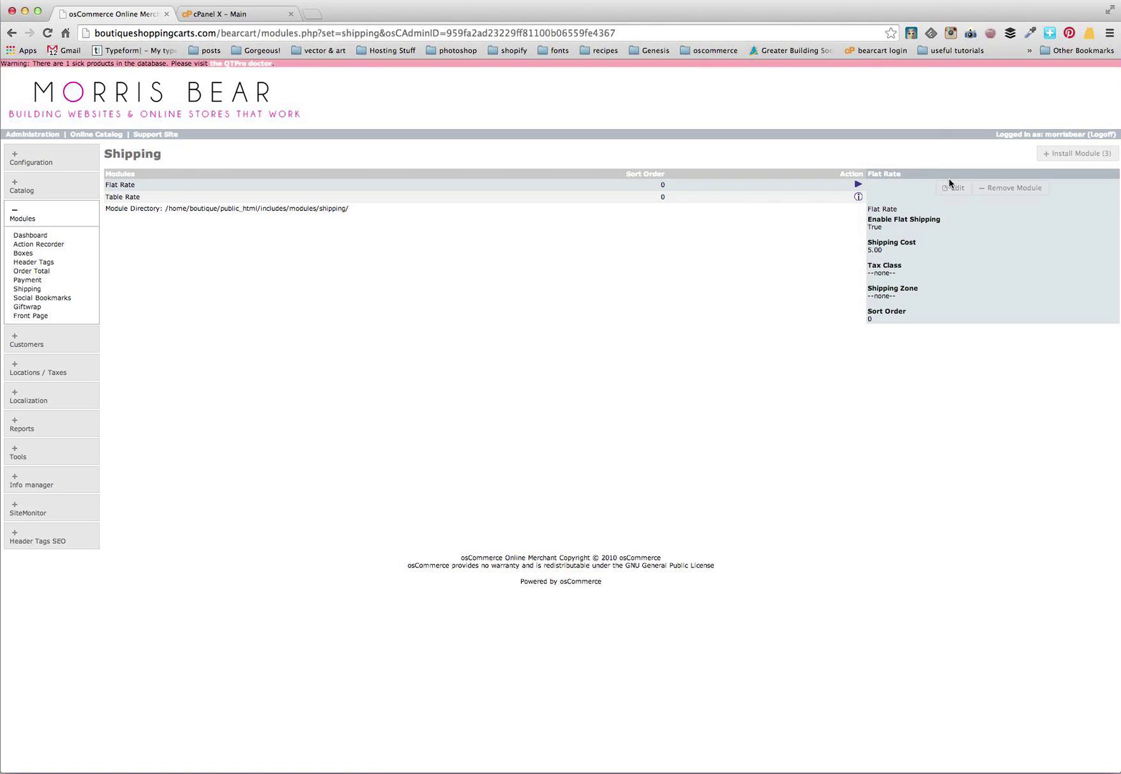
# Change the Flat Rate shipping cost from 5.00 to 9.95 and save it.
pyautogui.click(950, 188)
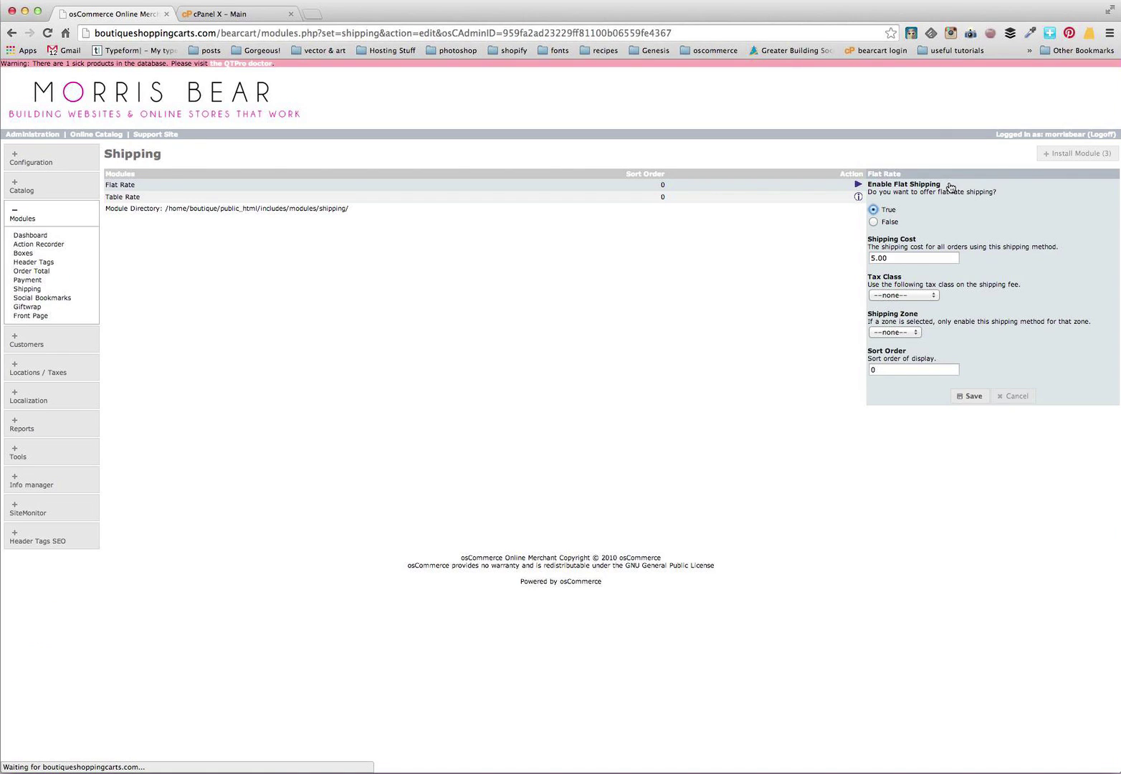
pyautogui.doubleClick(908, 258)
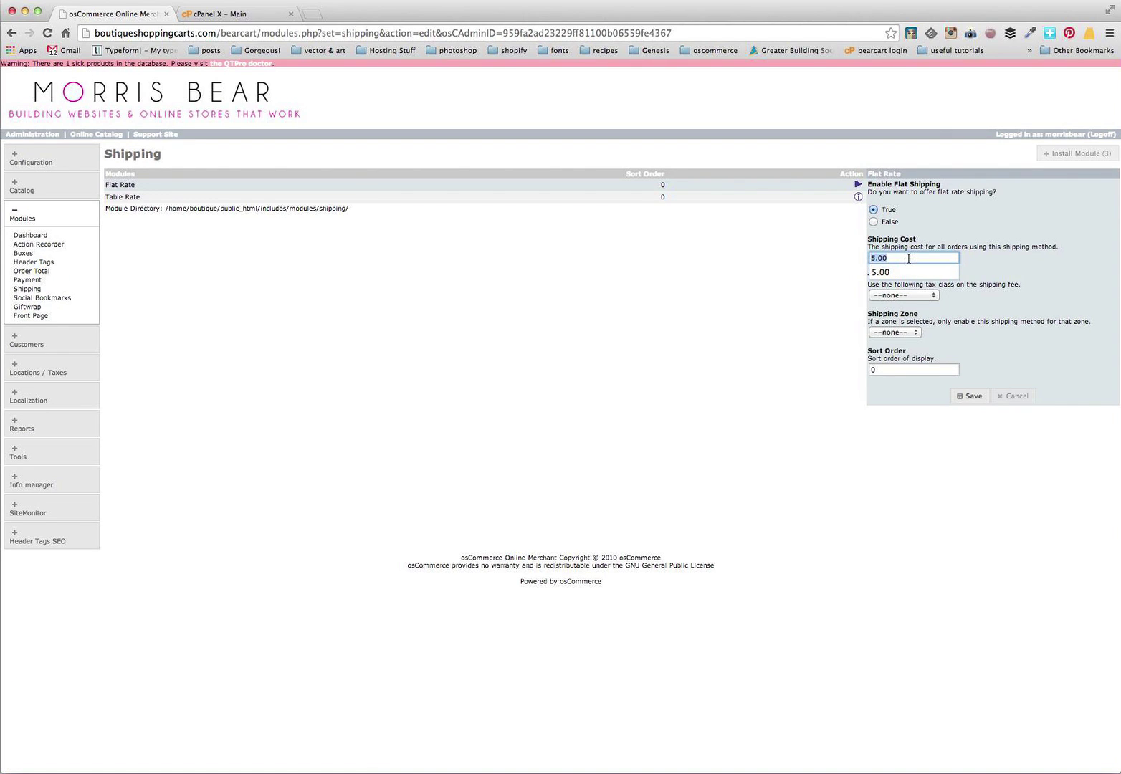
pyautogui.write('9.9')
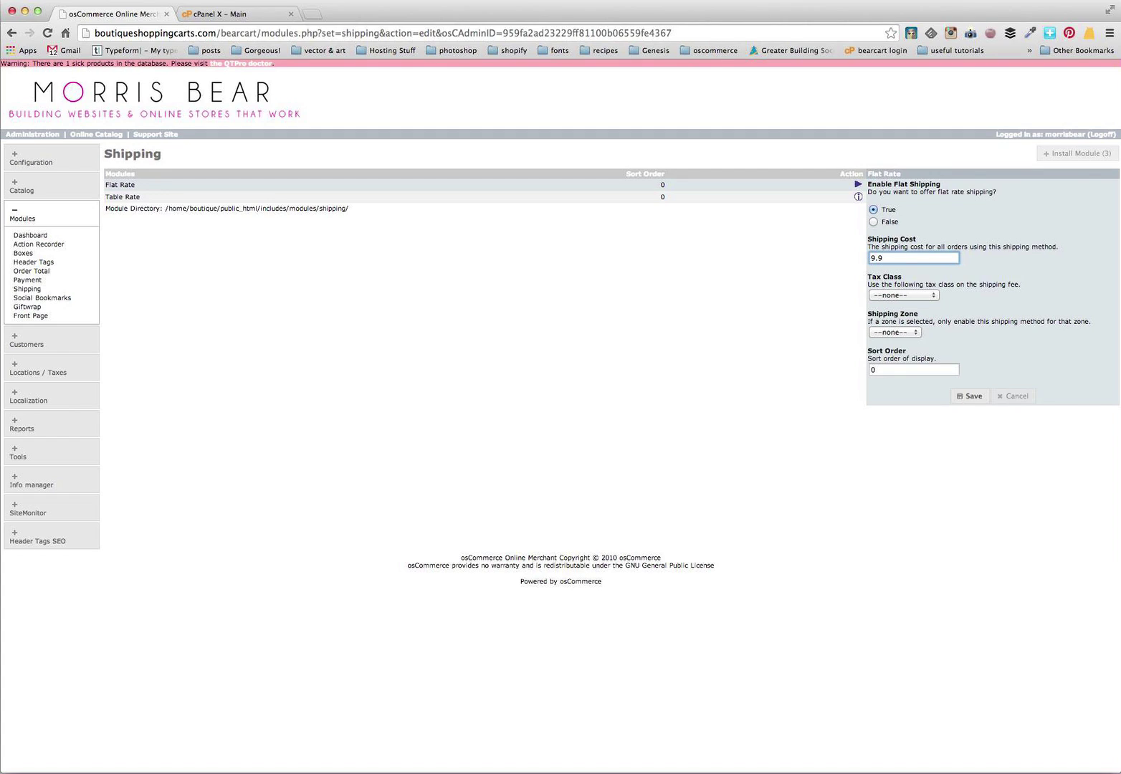
pyautogui.write('5')
pyautogui.click(971, 396)
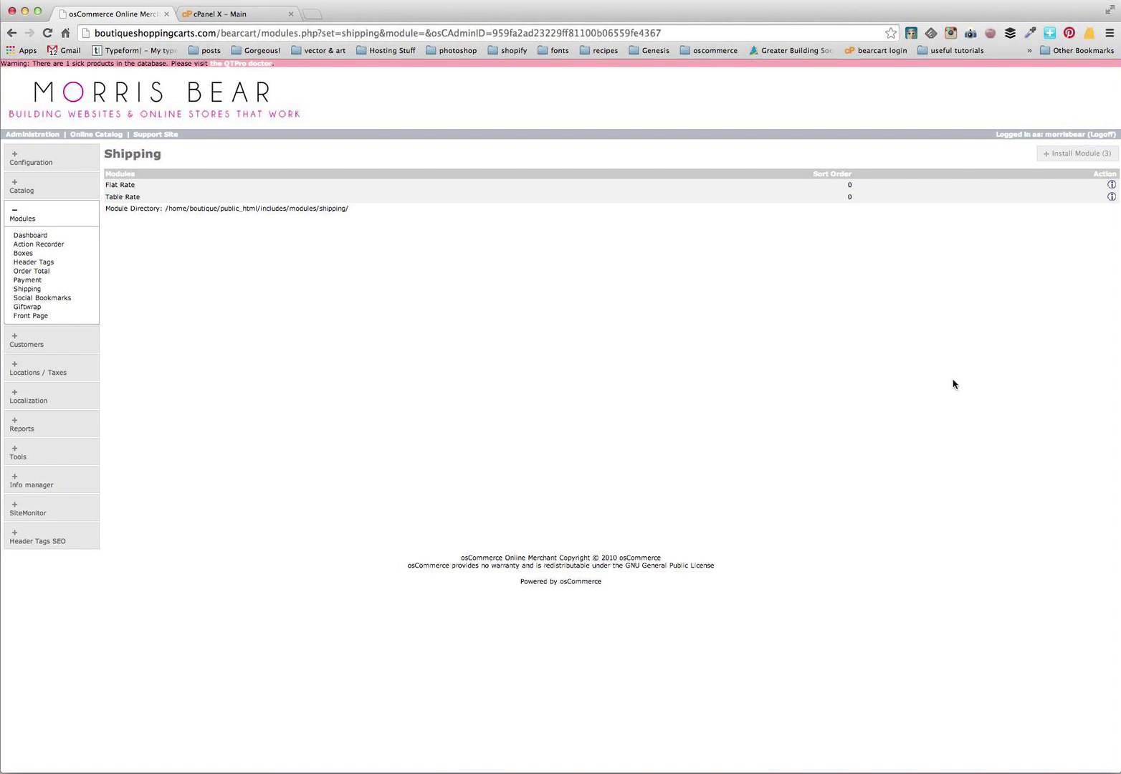
pyautogui.click(699, 188)
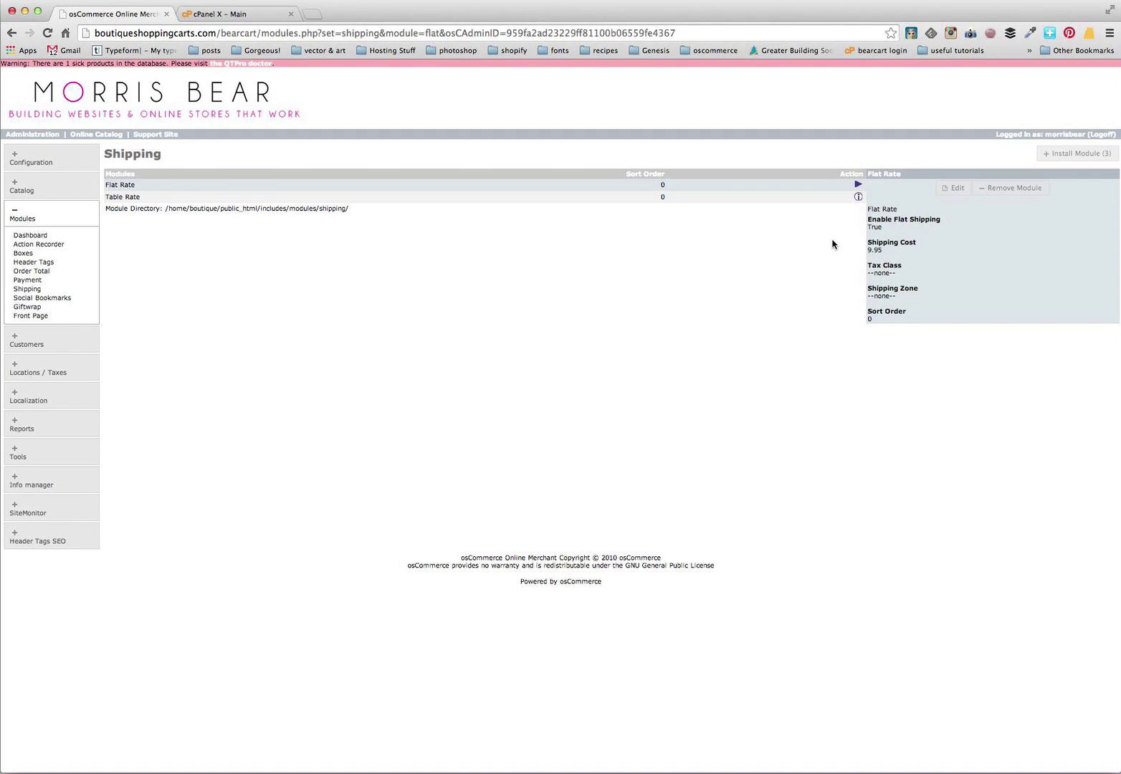
# Open the Table Rate settings, showing the 25:8.50,50:5.50,10000:0.00 weight-based table, for editing.
pyautogui.click(788, 198)
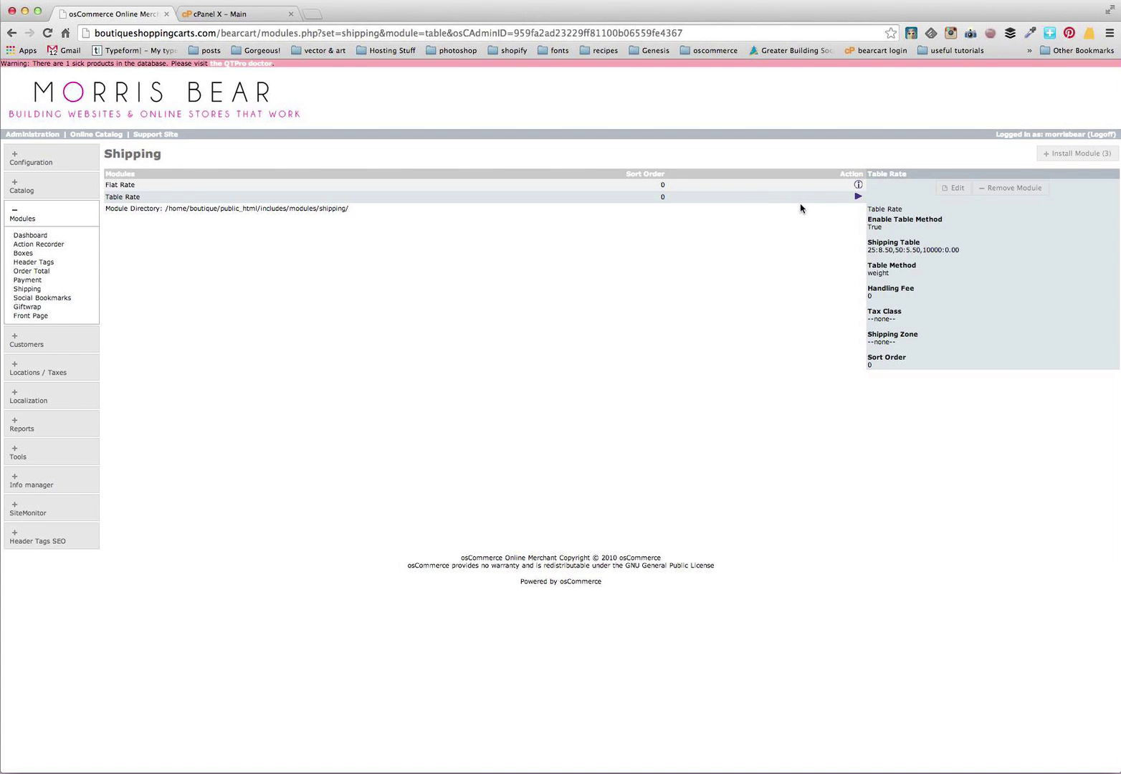
pyautogui.click(951, 189)
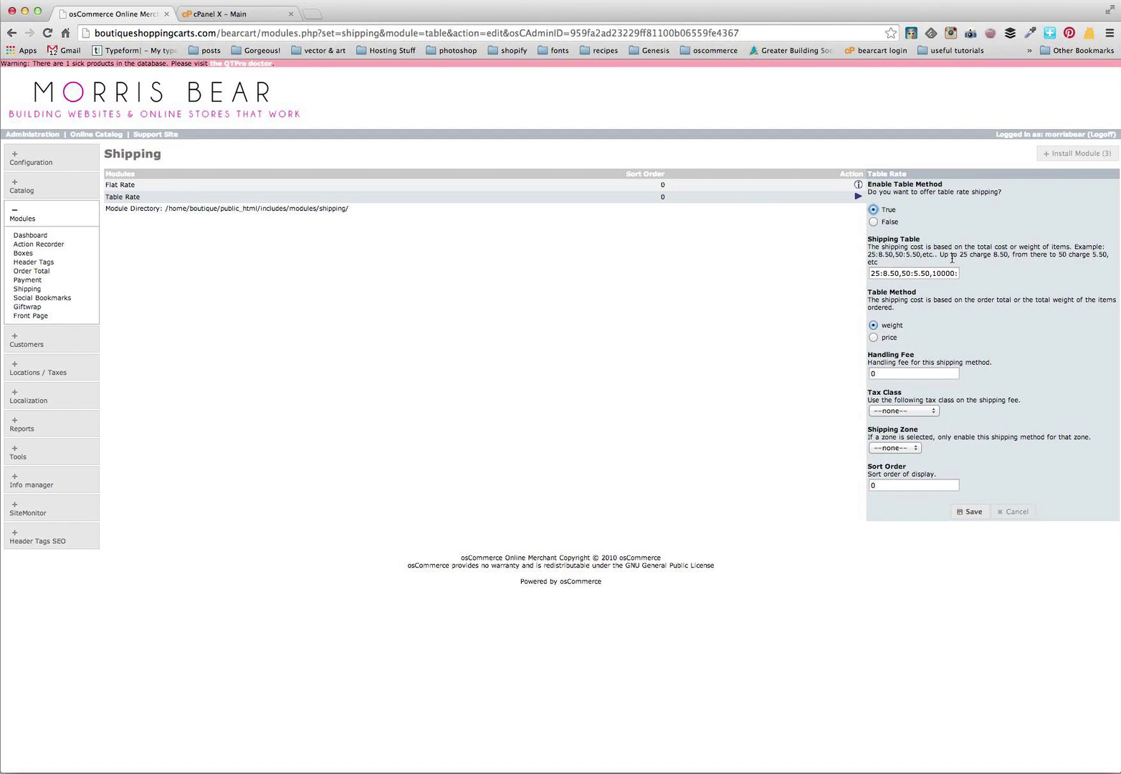
# Replace the Table Rate shipping table with 5:14.95,15:9.95,10000:5.95.
pyautogui.moveTo(1071, 247); pyautogui.dragTo(869, 249)
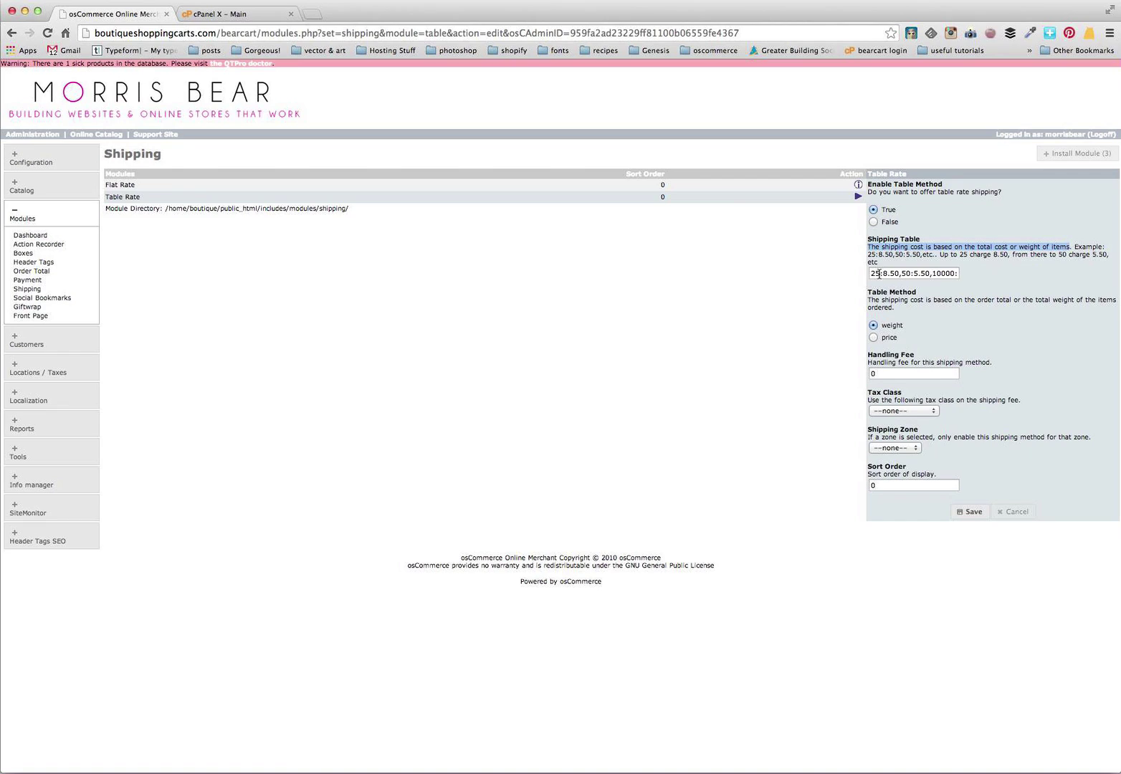
pyautogui.doubleClick(879, 274)
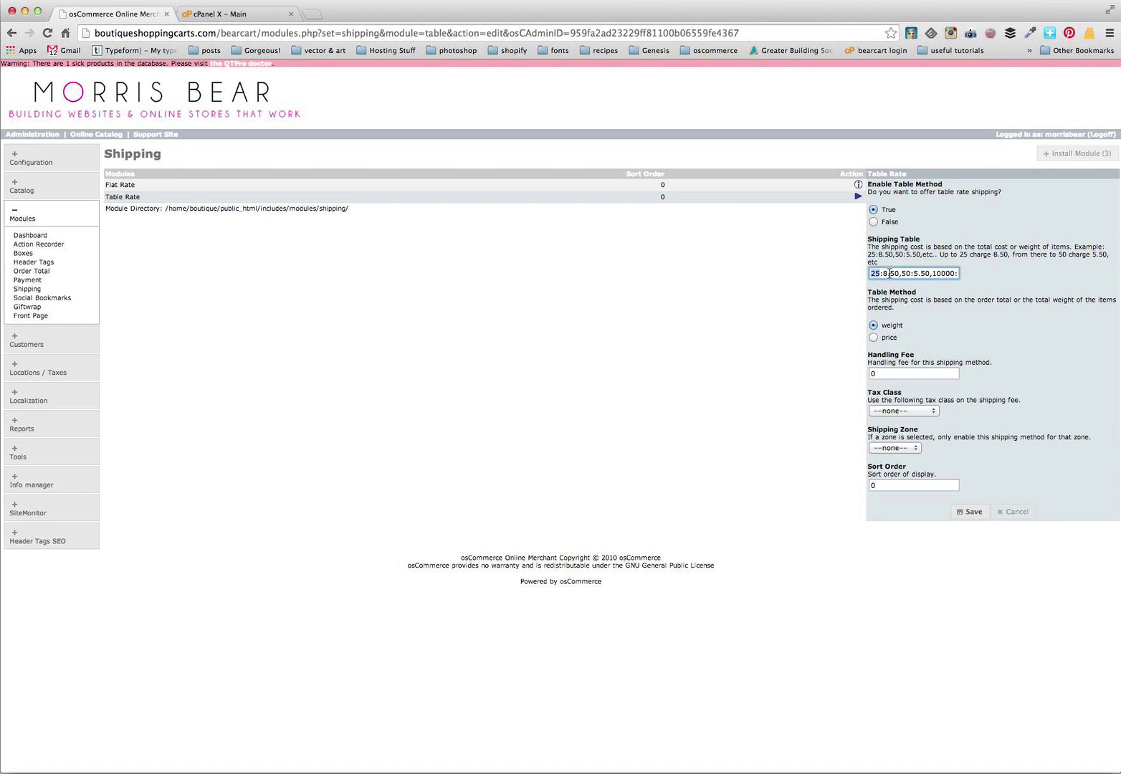
pyautogui.doubleClick(890, 274)
pyautogui.doubleClick(906, 274)
pyautogui.doubleClick(915, 272)
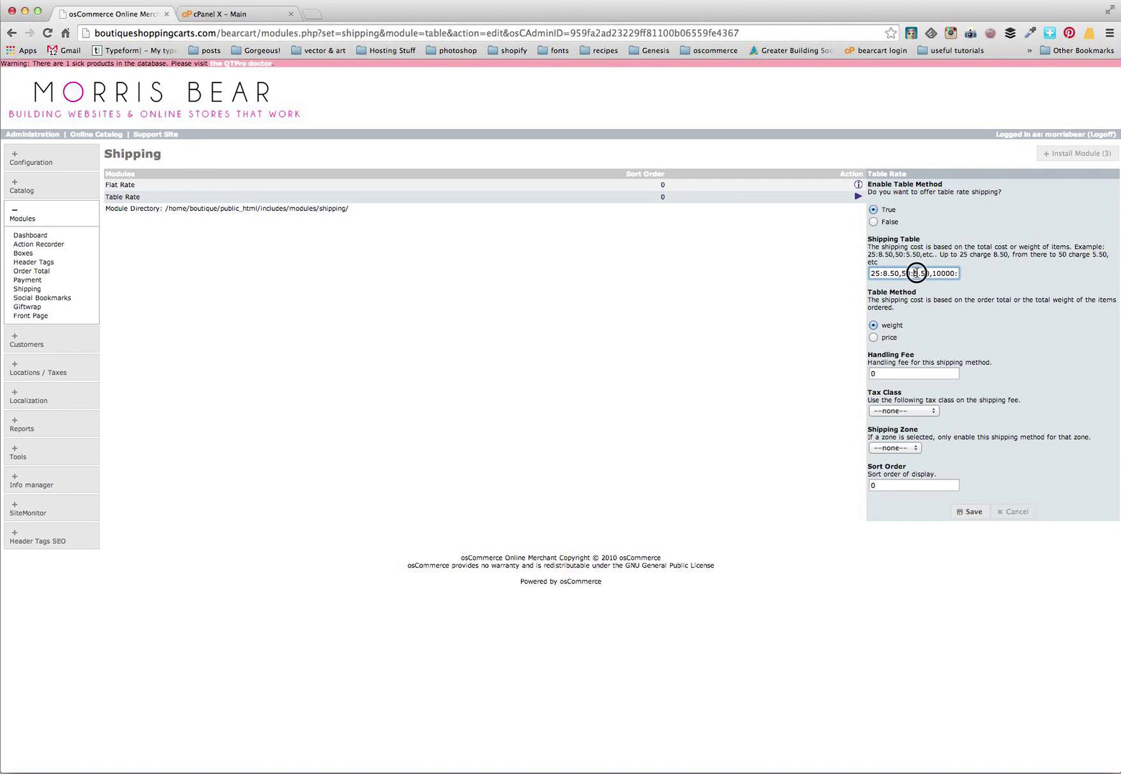
pyautogui.tripleClick(870, 272)
pyautogui.press('BackSpace')
pyautogui.write('5')
pyautogui.write(':')
pyautogui.write('14.95')
pyautogui.write(',')
pyautogui.write('1')
pyautogui.write('5')
pyautogui.write(':')
pyautogui.write('9.95')
pyautogui.write(',10000')
pyautogui.write(':')
pyautogui.write('5.95')
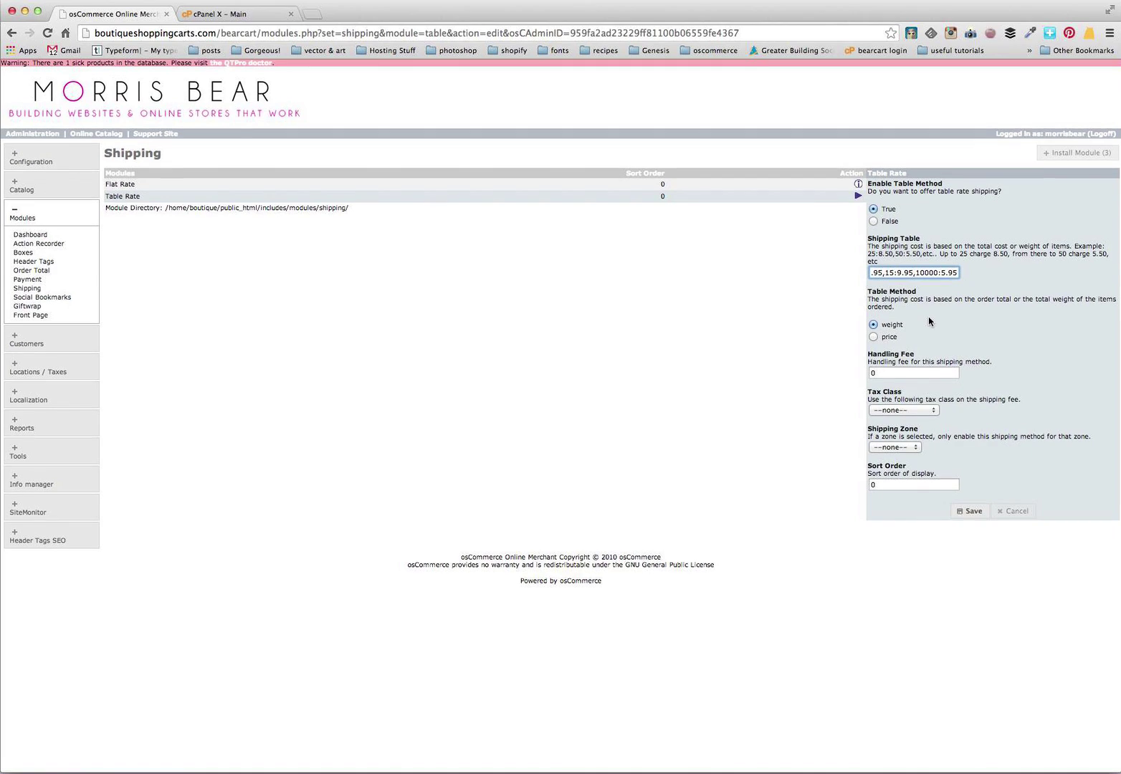
# Switch the Table Rate method to price and enter the table 99:9.95,100000:4.95.
pyautogui.press('Home')
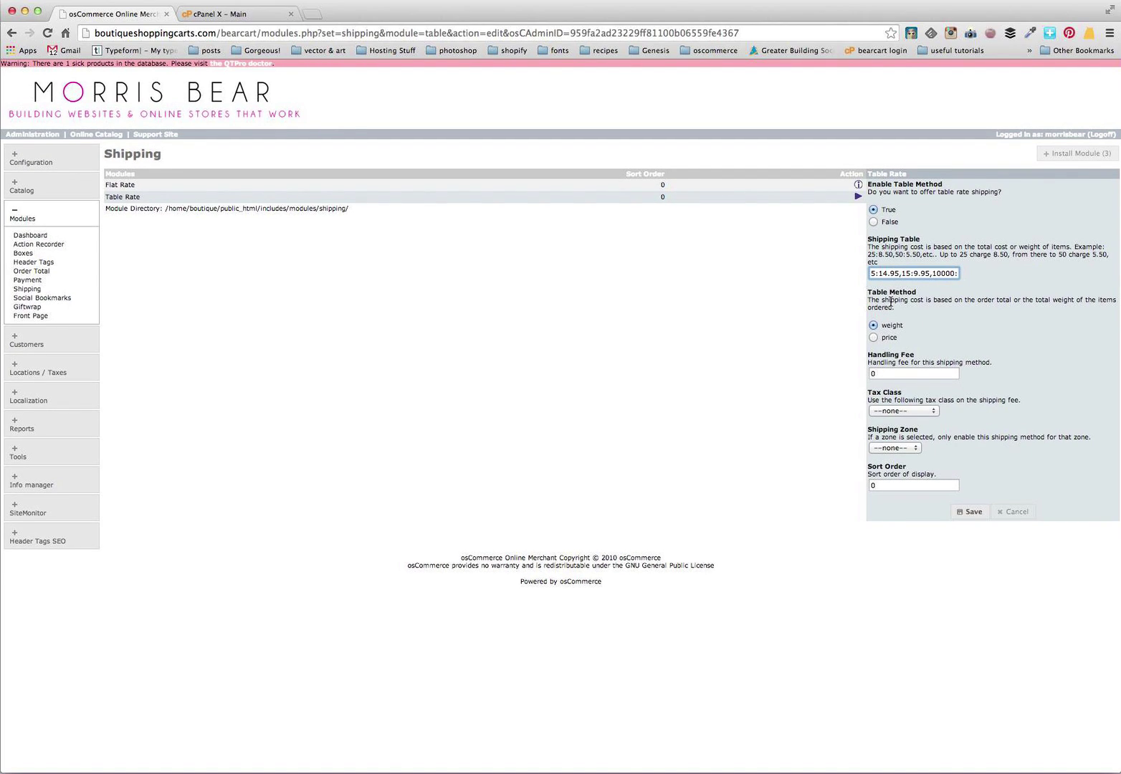
pyautogui.click(873, 338)
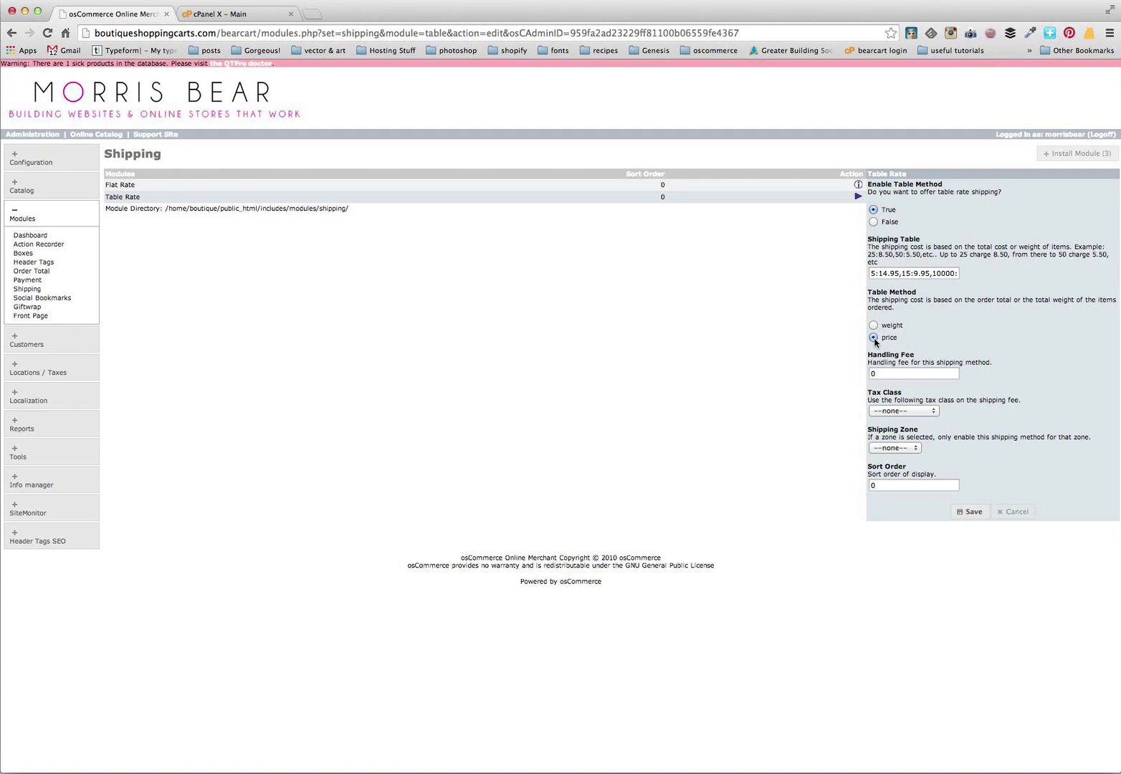
pyautogui.tripleClick(872, 271)
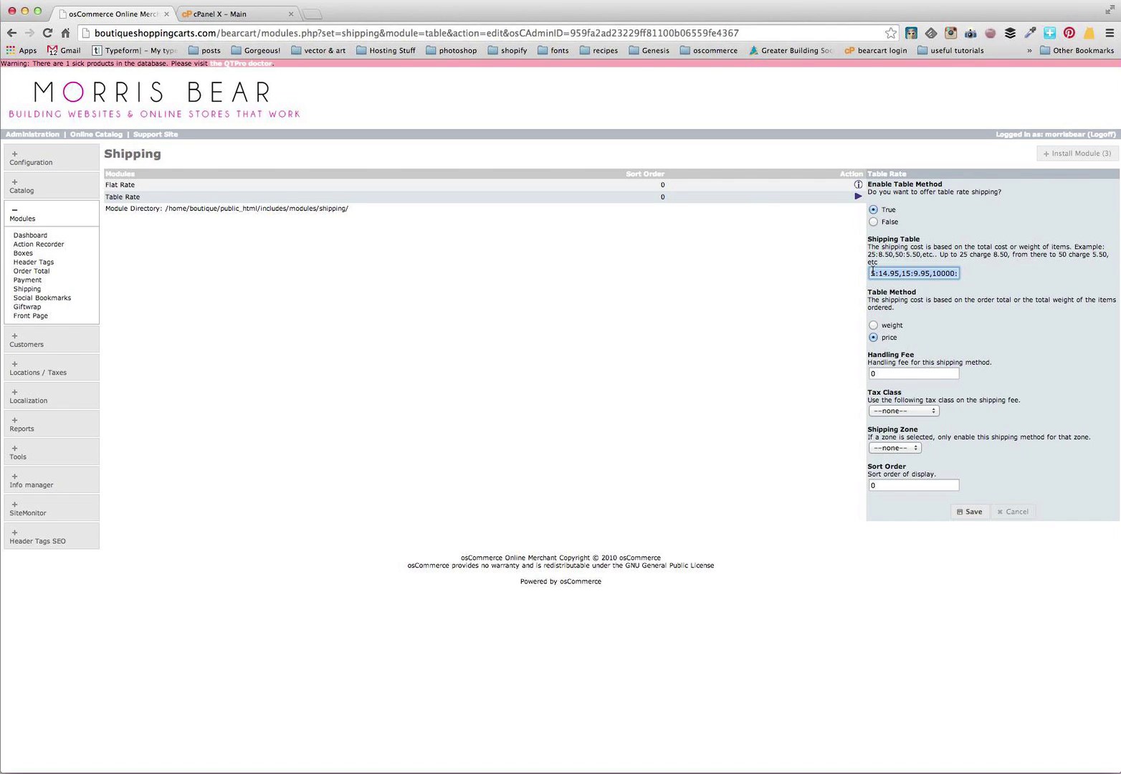
pyautogui.write('99')
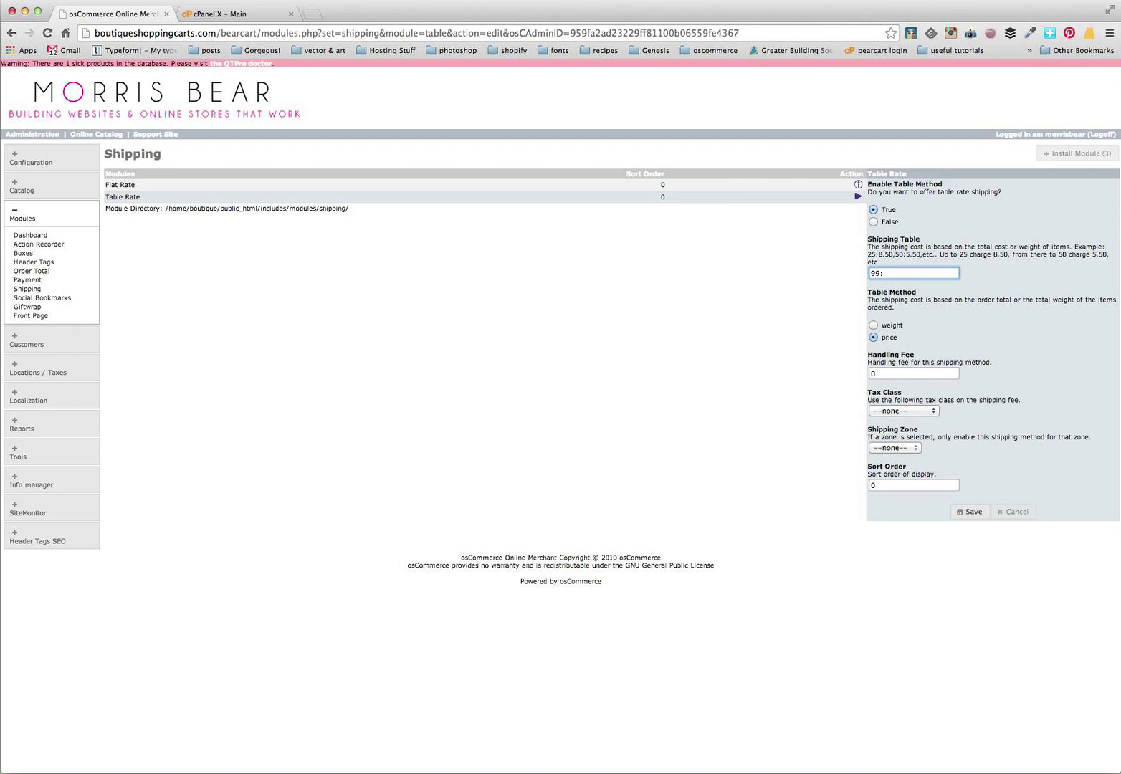
pyautogui.write(':9.95,100000:4.95')
# Save the price-based Table Rate settings and go to the cPanel browser tab.
pyautogui.click(973, 512)
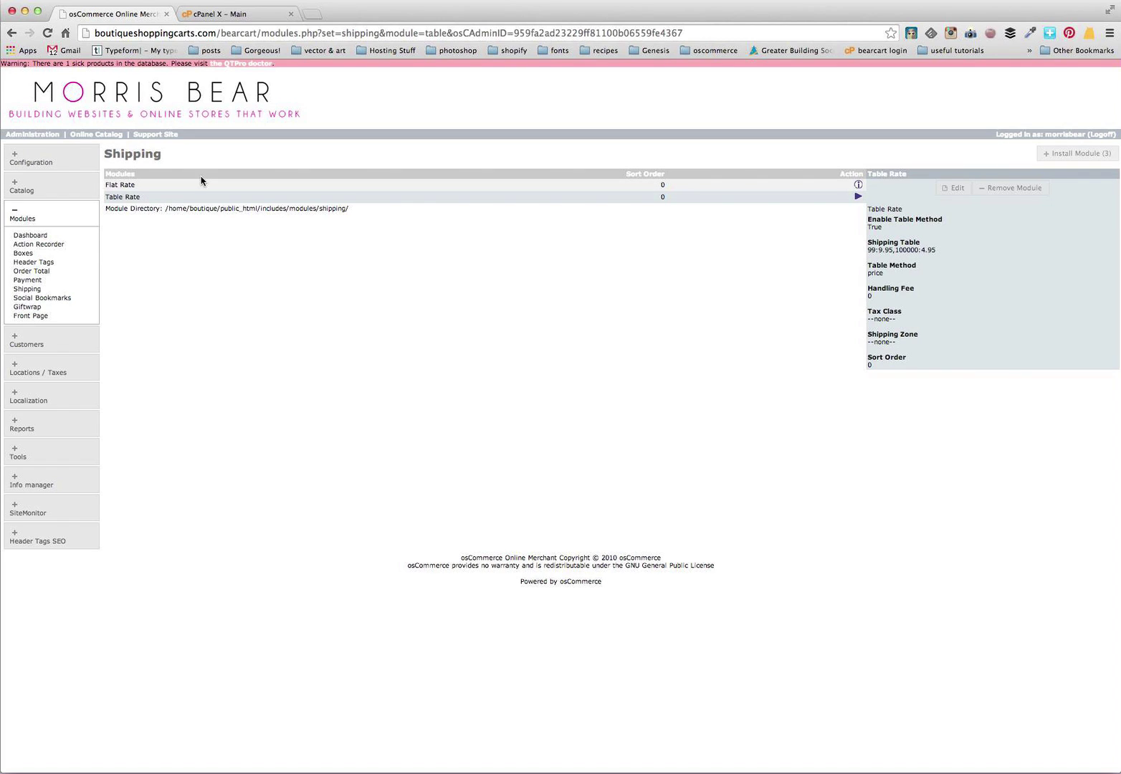
pyautogui.click(227, 15)
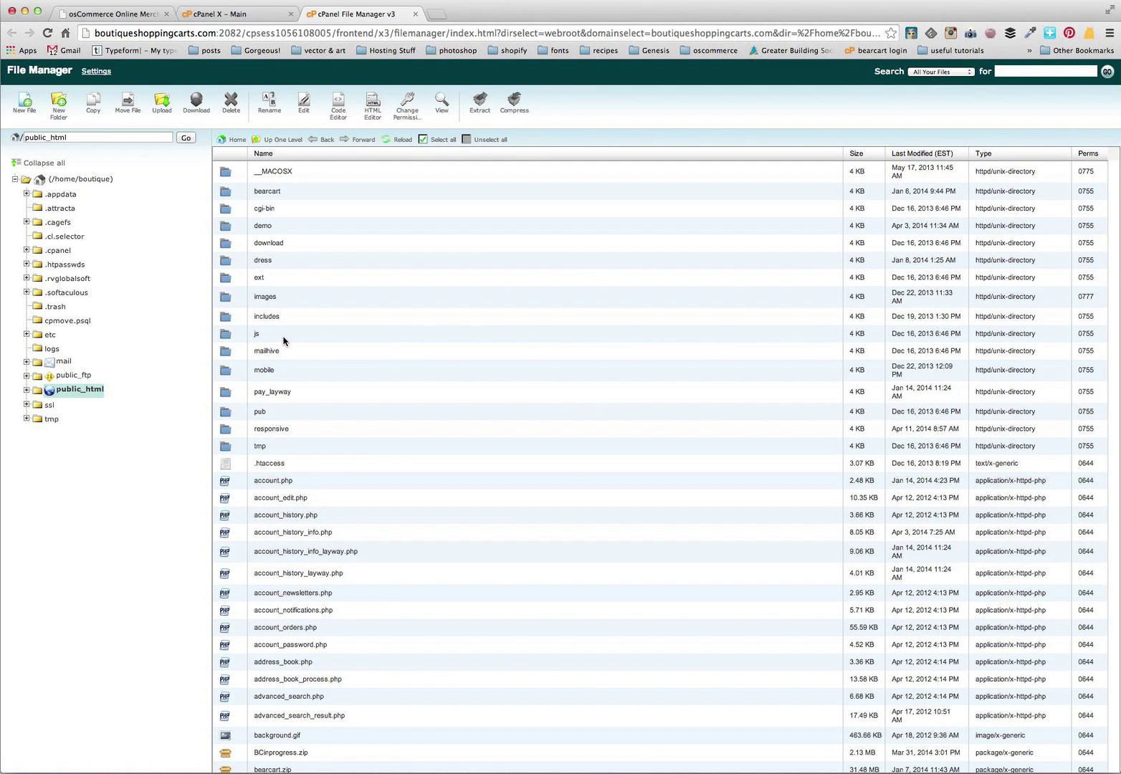
# Browse to public_html/includes/languages/english/modules/shipping in File Manager and select table.php.
pyautogui.doubleClick(225, 316)
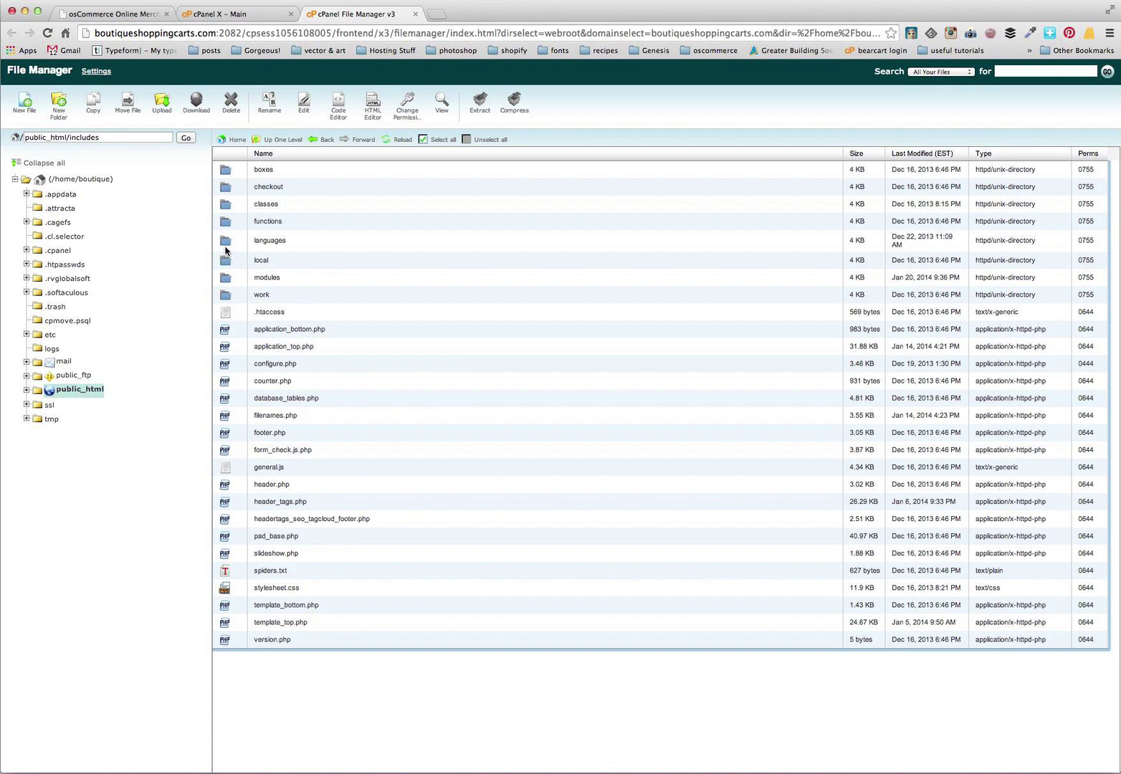
pyautogui.doubleClick(225, 243)
pyautogui.doubleClick(225, 188)
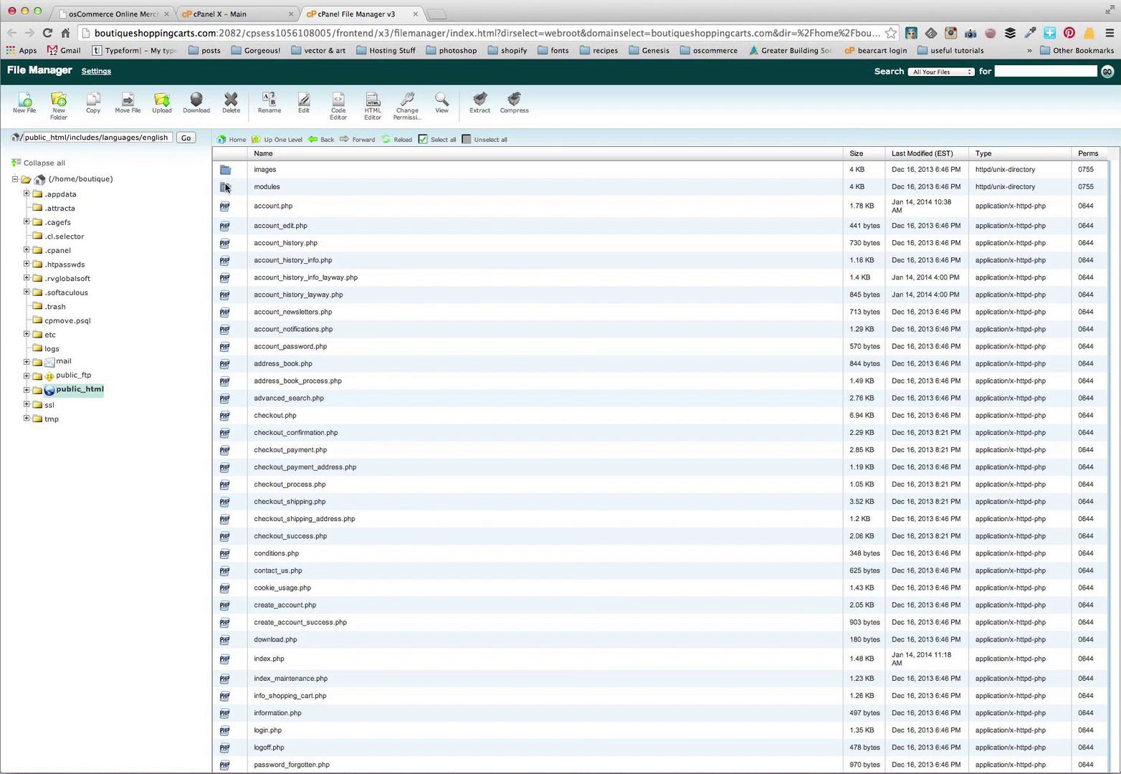
pyautogui.doubleClick(225, 188)
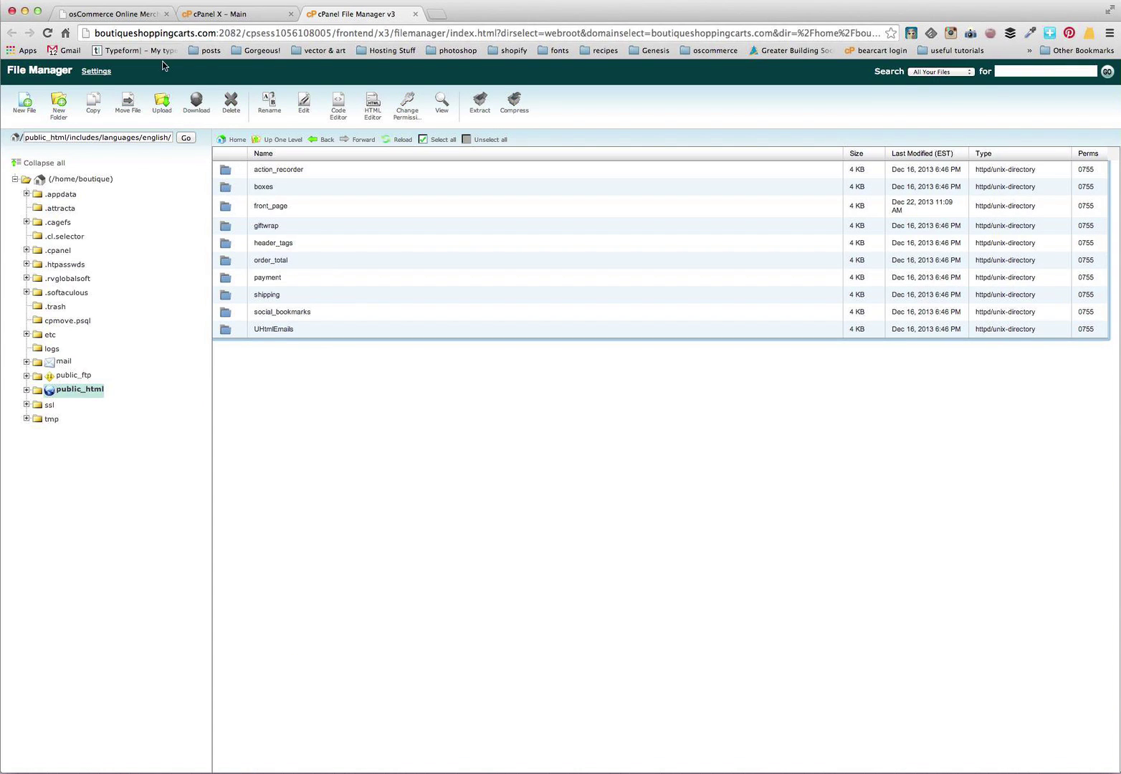
pyautogui.click(104, 15)
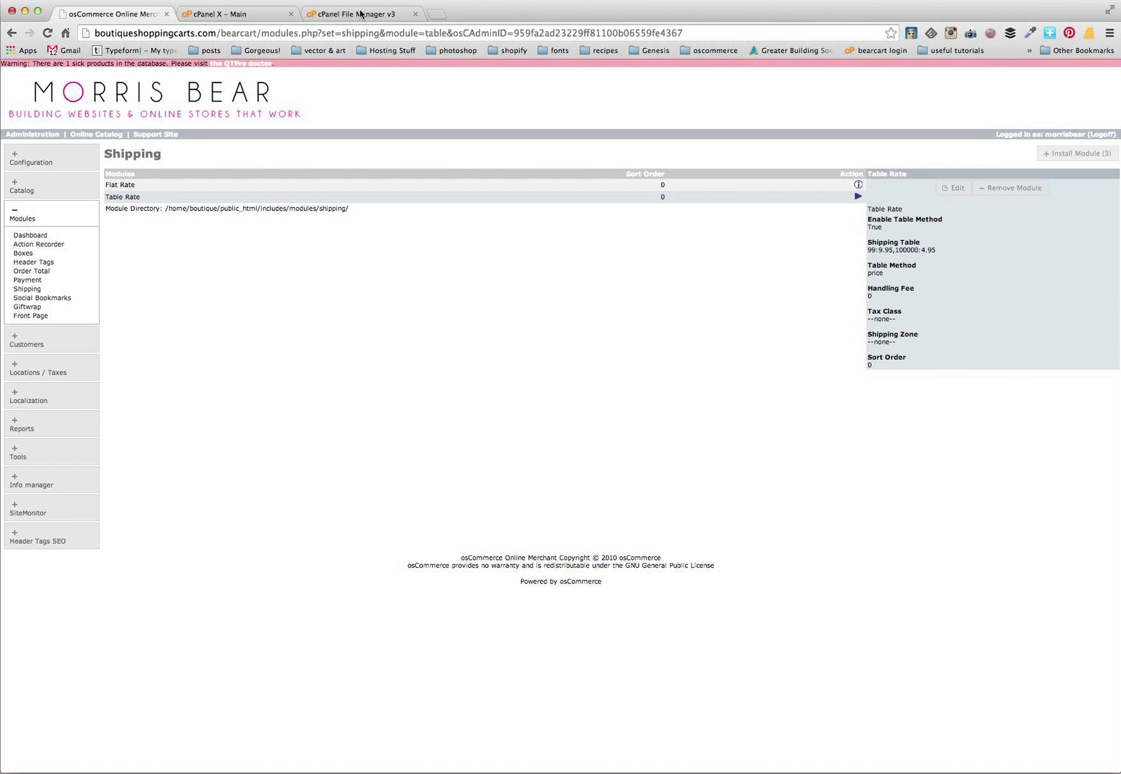
pyautogui.click(362, 15)
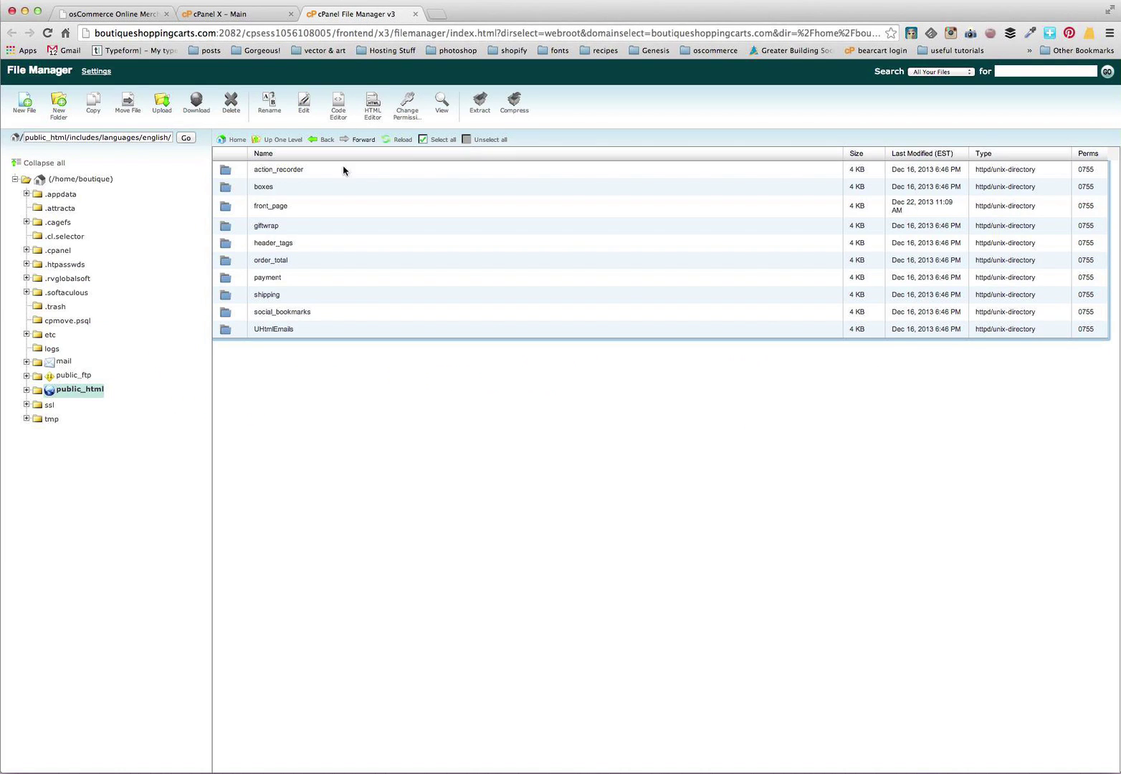
pyautogui.doubleClick(228, 295)
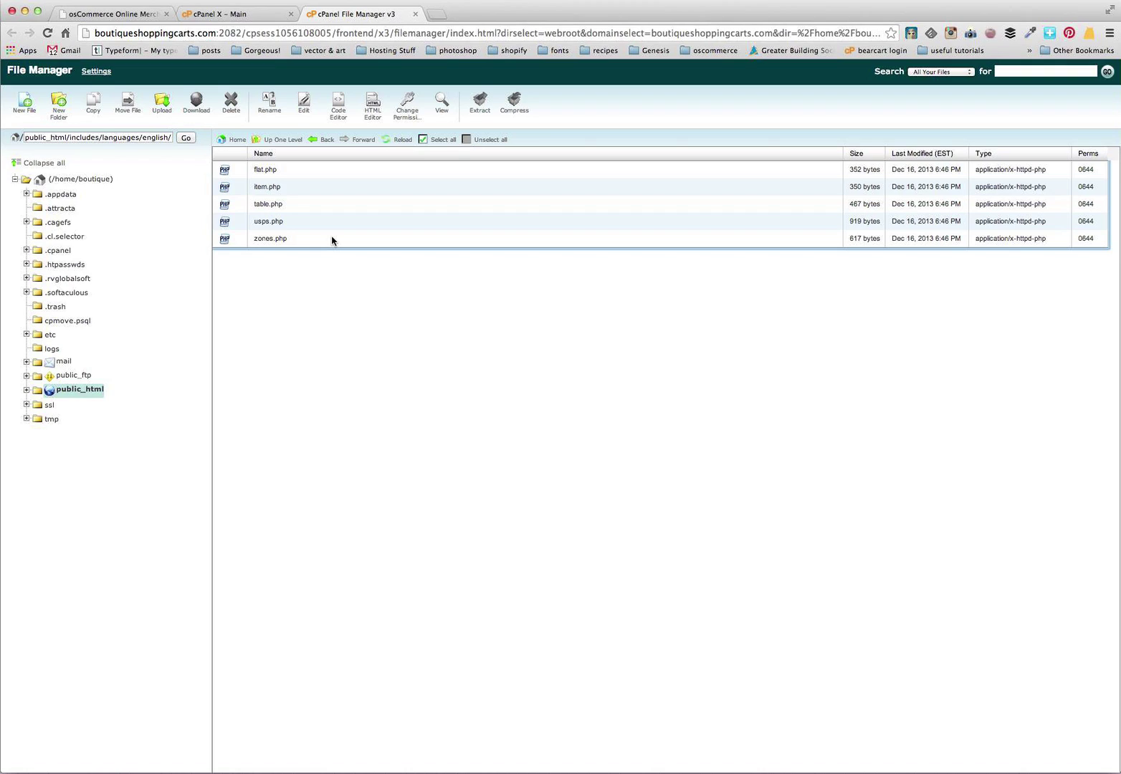
pyautogui.click(308, 206)
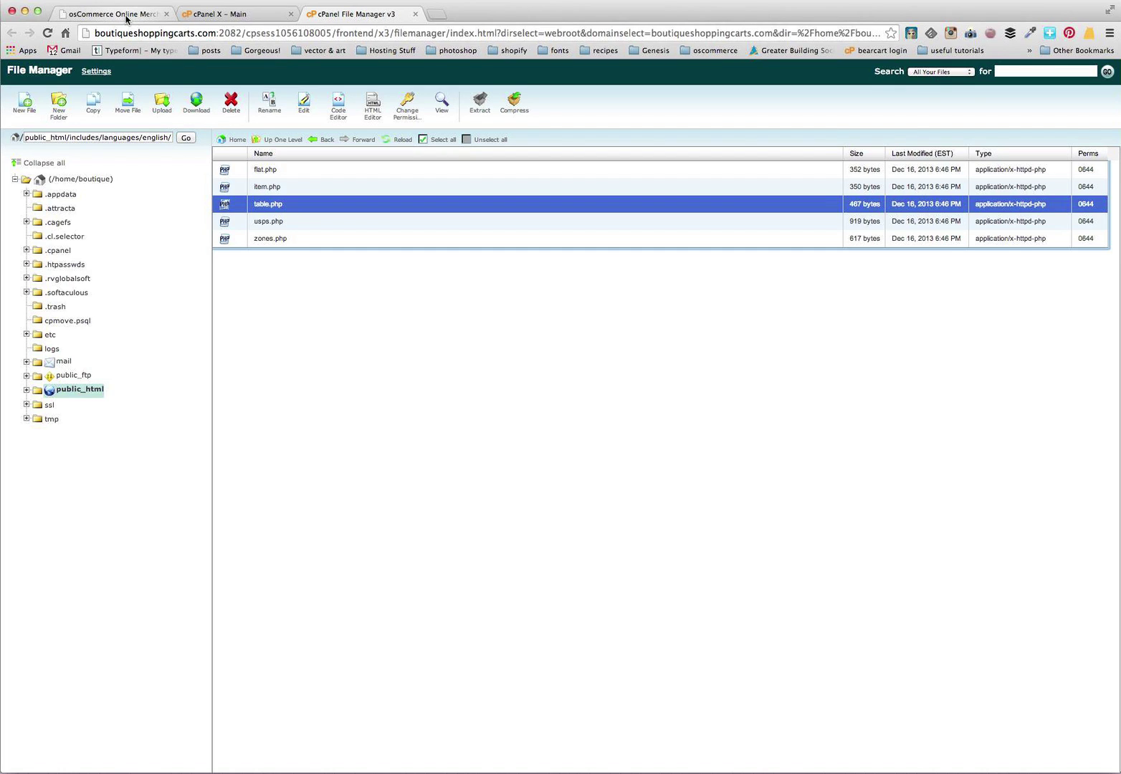
# Reopen the Table Rate edit form in osCommerce and highlight the module code 'table' in its URL.
pyautogui.click(126, 15)
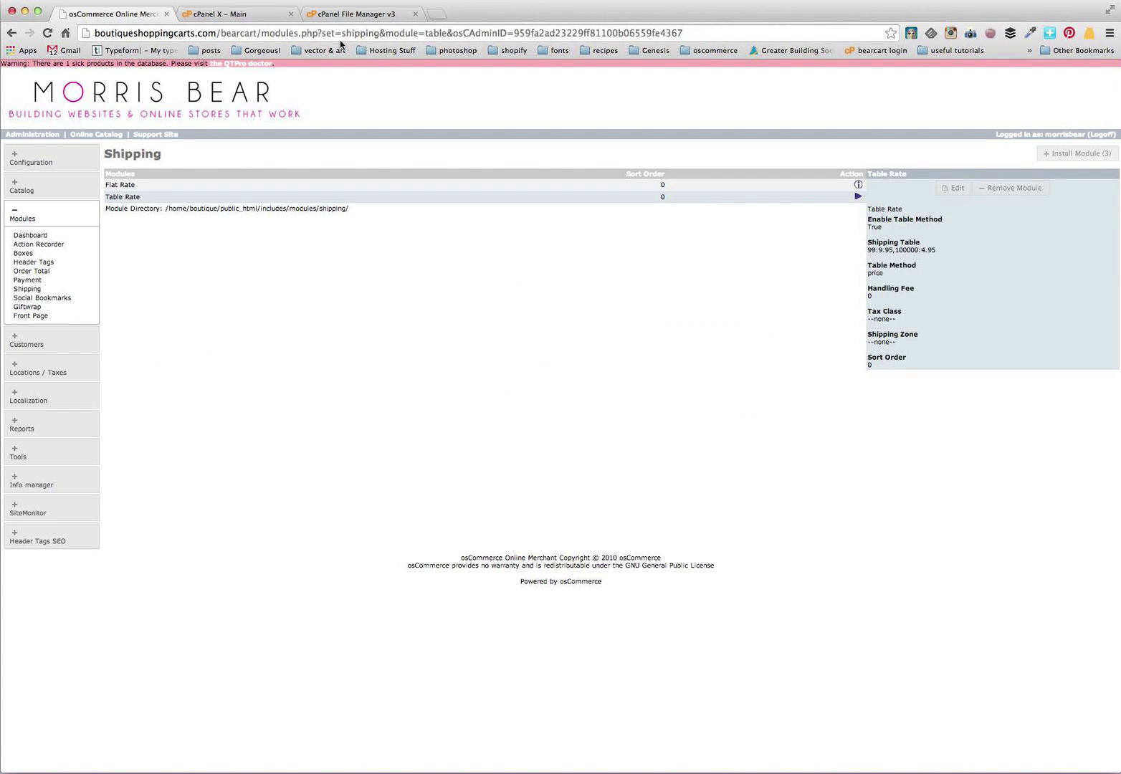
pyautogui.click(952, 188)
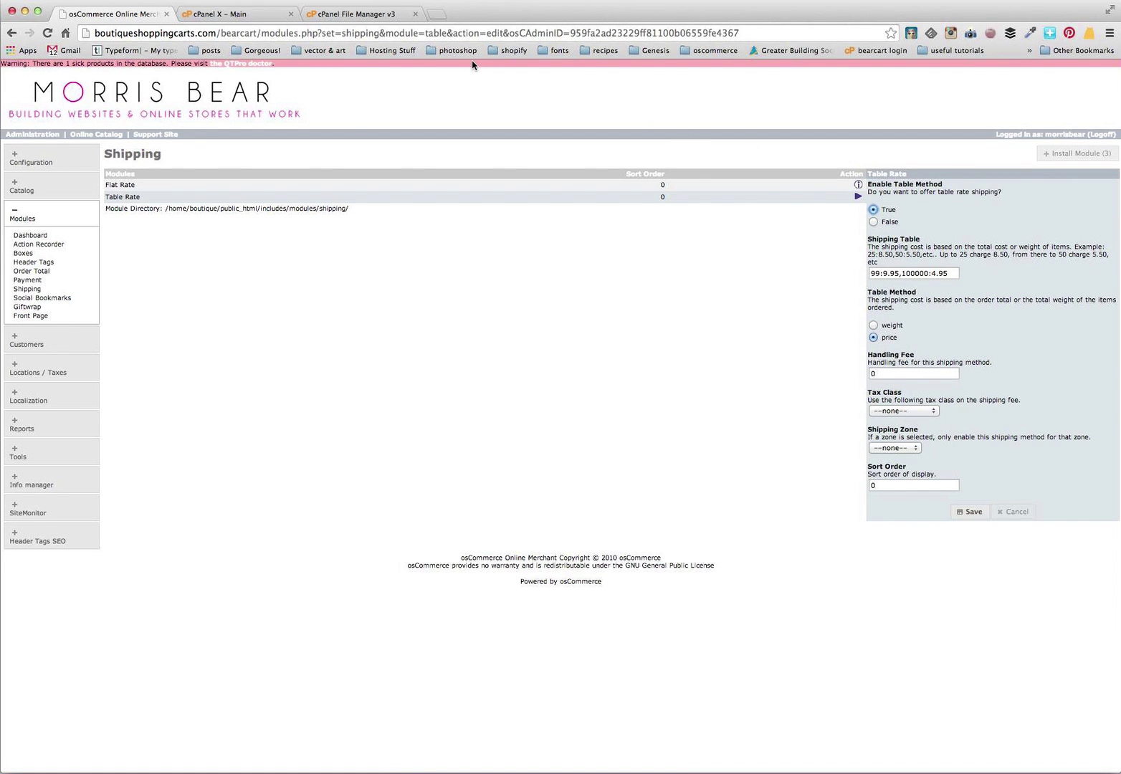
pyautogui.click(443, 33)
pyautogui.doubleClick(443, 33)
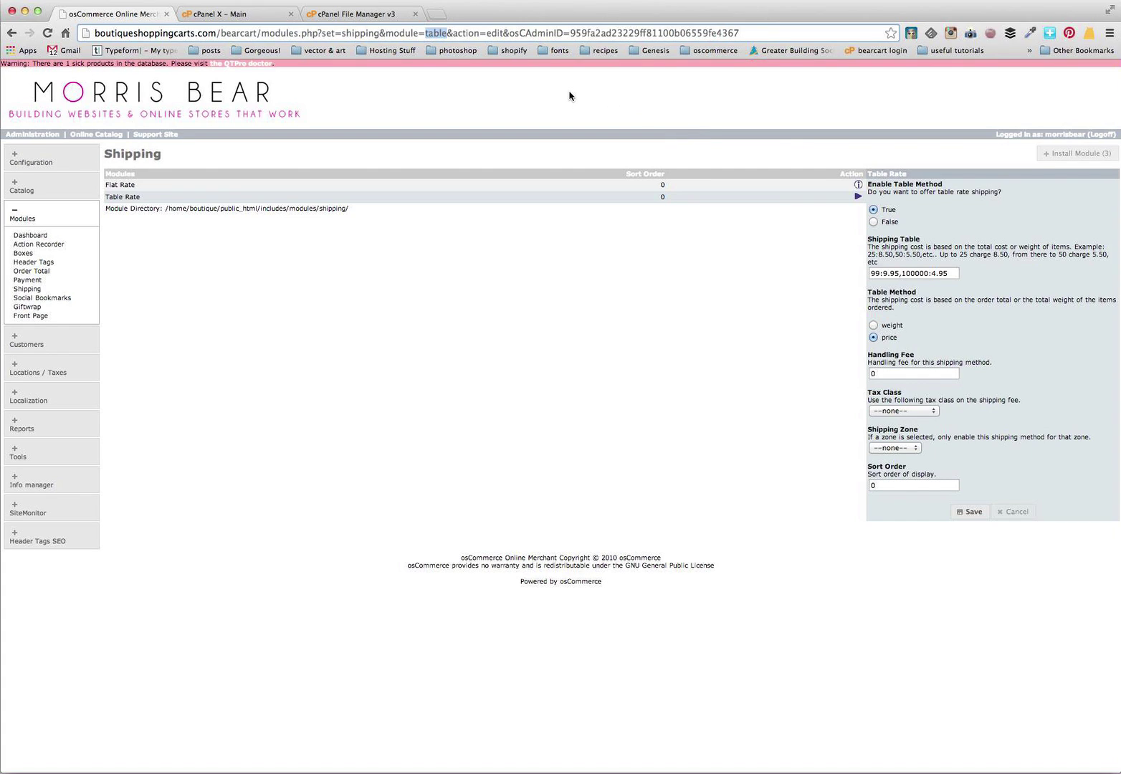
# Edit table.php, replacing the 'Table Rate' title with 'Flat Rate Shipping within Australia - Orders over $100 are $4.95'.
pyautogui.click(362, 16)
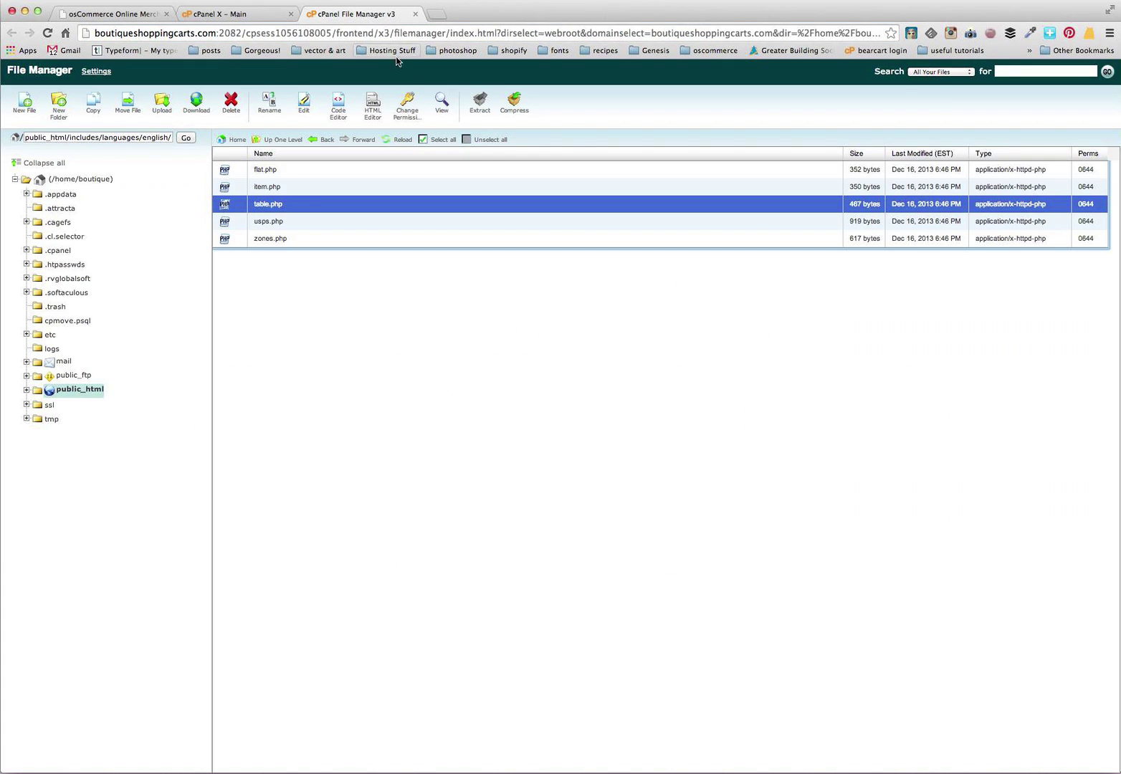
pyautogui.click(304, 112)
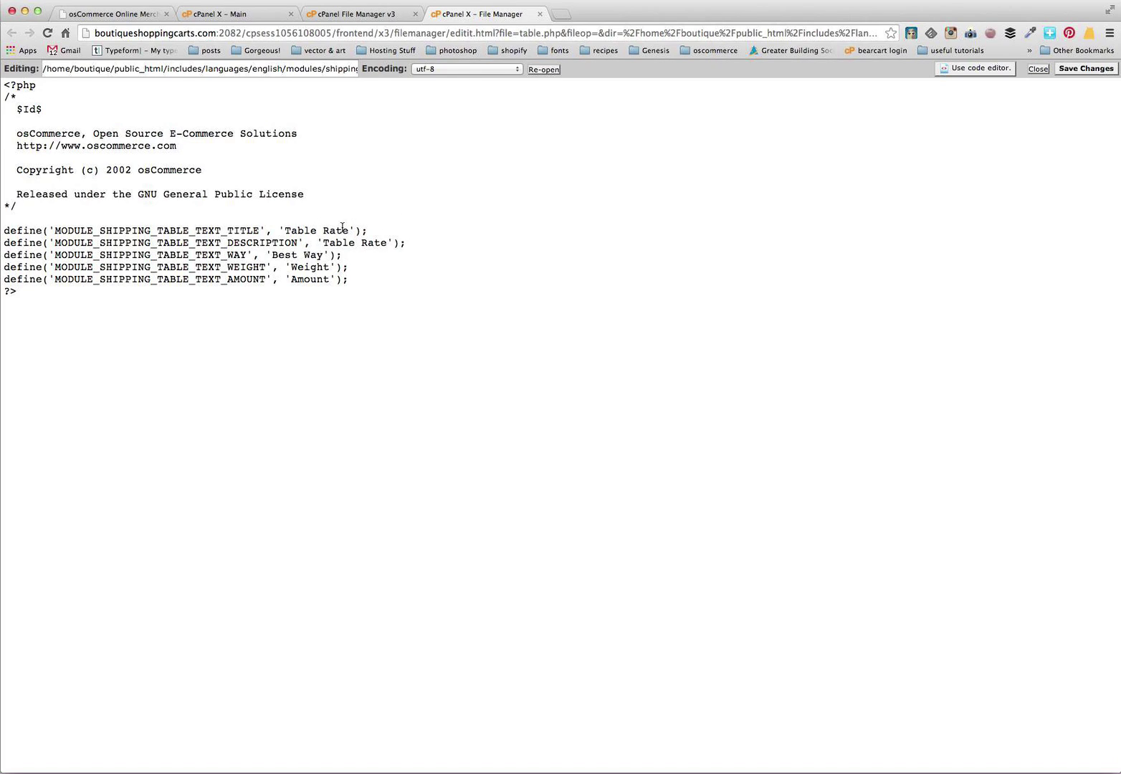
pyautogui.moveTo(350, 230); pyautogui.dragTo(286, 229)
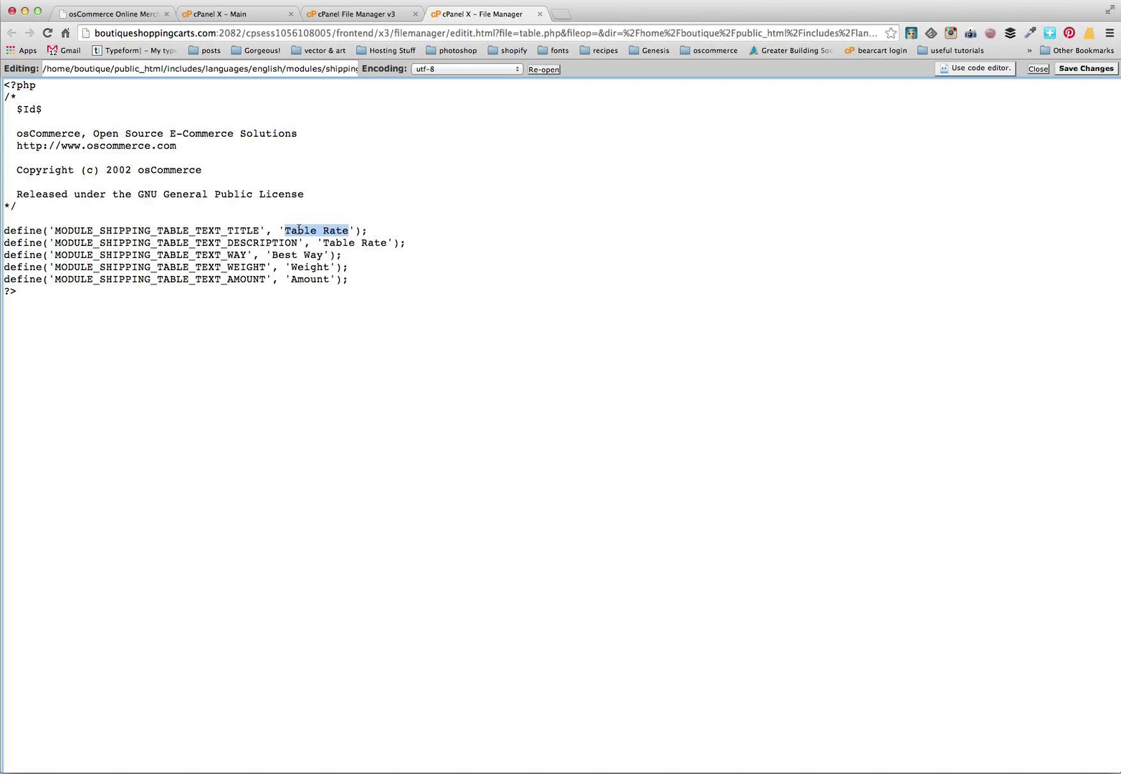
pyautogui.write('Flat Ra')
pyautogui.write('te Shipp')
pyautogui.write('ing within ')
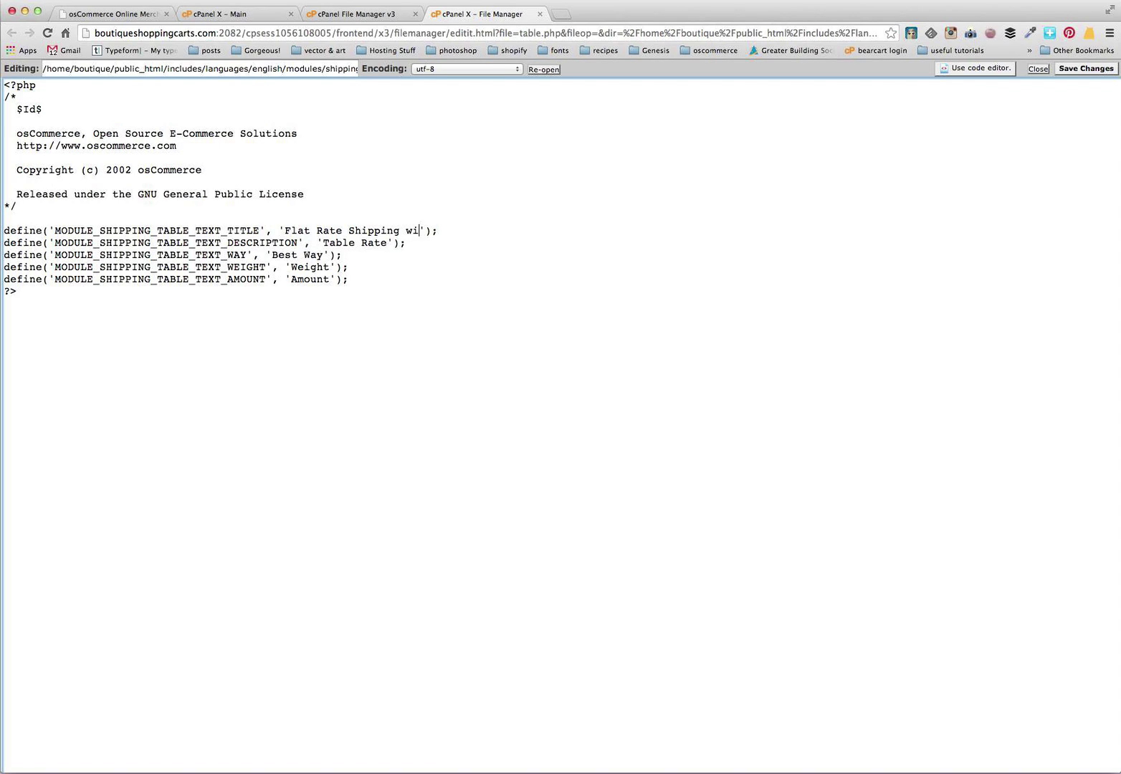
pyautogui.write('Australia - Orc')
pyautogui.press('BackSpace')
pyautogui.write('ders over ')
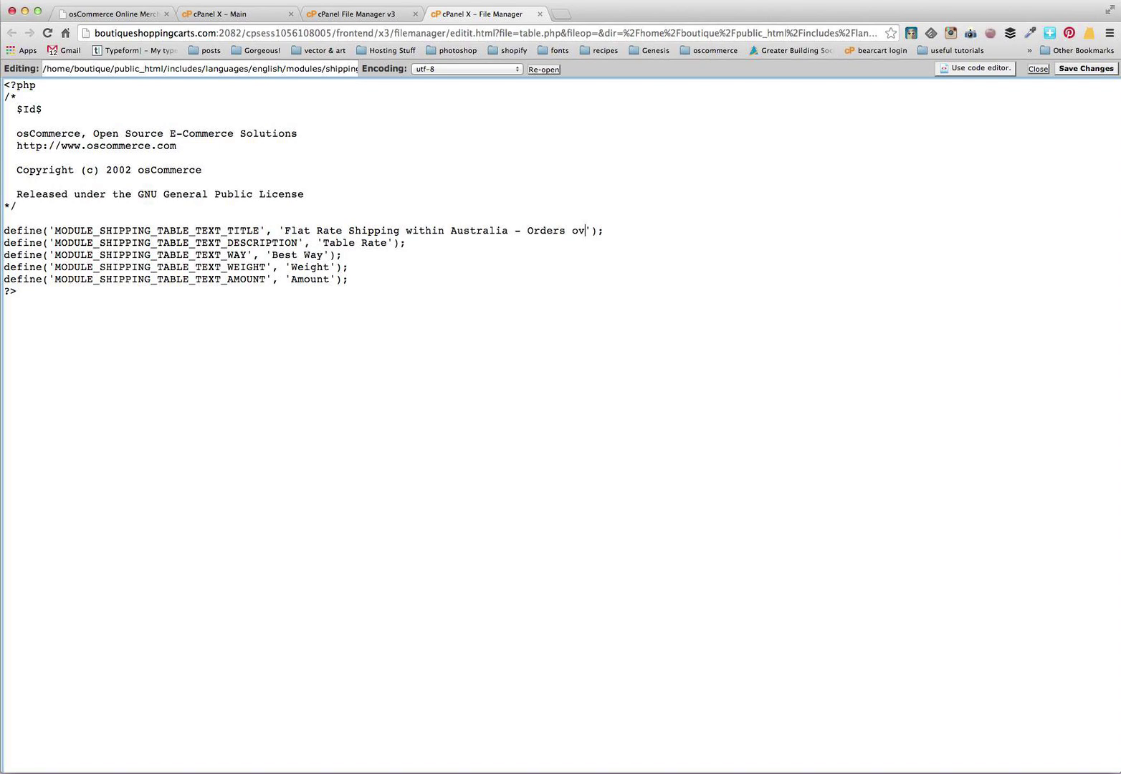
pyautogui.write('$100 are $4.95')
# Copy the new title text and paste it over the DESCRIPTION value.
pyautogui.moveTo(694, 230); pyautogui.dragTo(388, 242)
pyautogui.rightClick(389, 243)
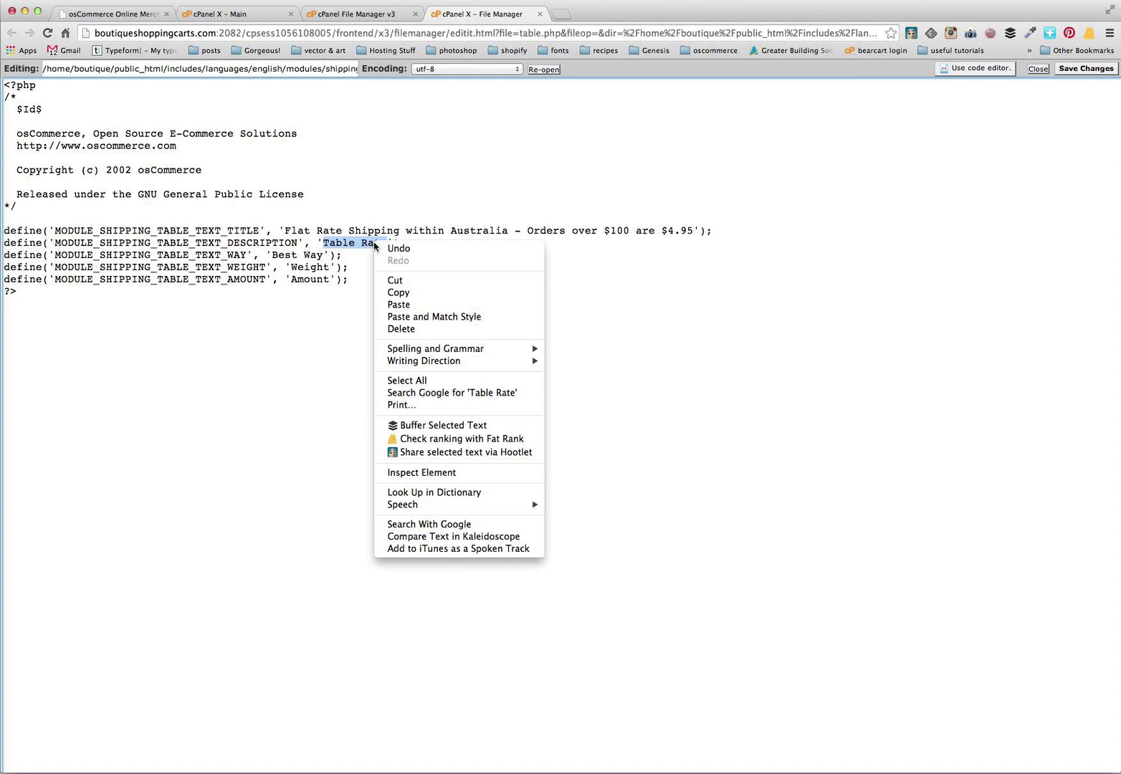
pyautogui.click(412, 303)
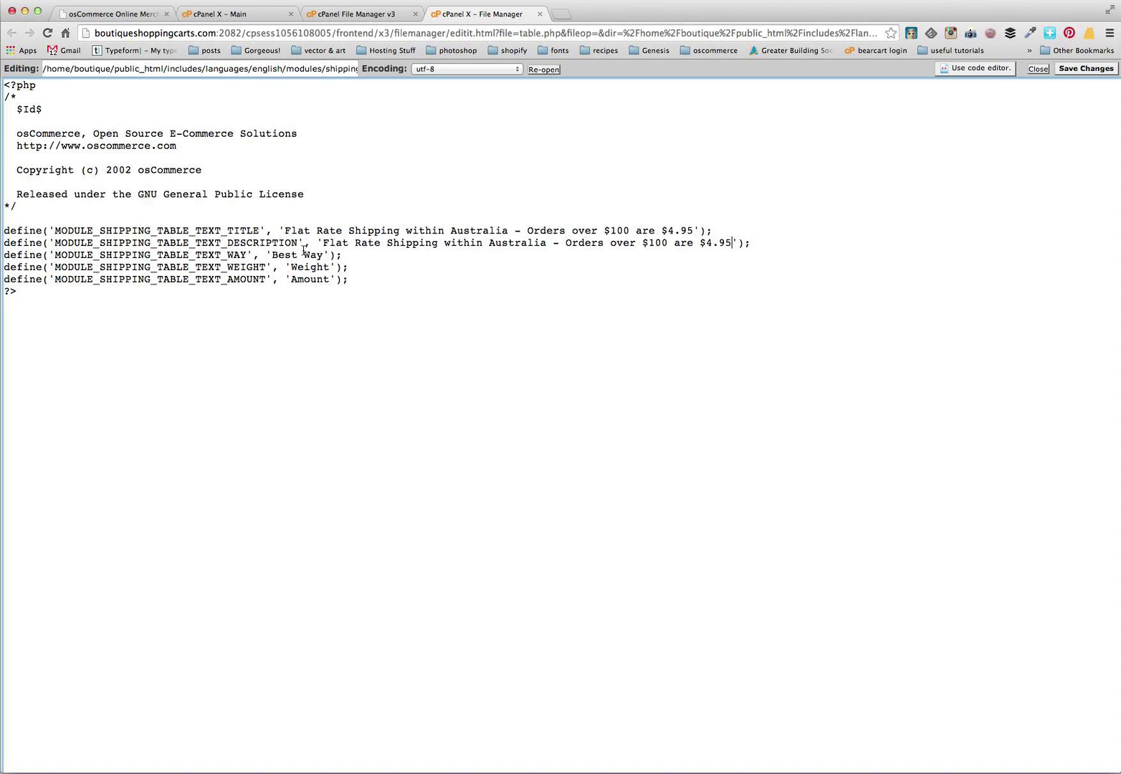
# Replace 'Best Way' on the WAY line with 'Orders up to $100 - $9.95'.
pyautogui.moveTo(323, 255); pyautogui.dragTo(271, 255)
pyautogui.write('Orders uo')
pyautogui.press('BackSpace')
pyautogui.write('p to $100 - $9.95')
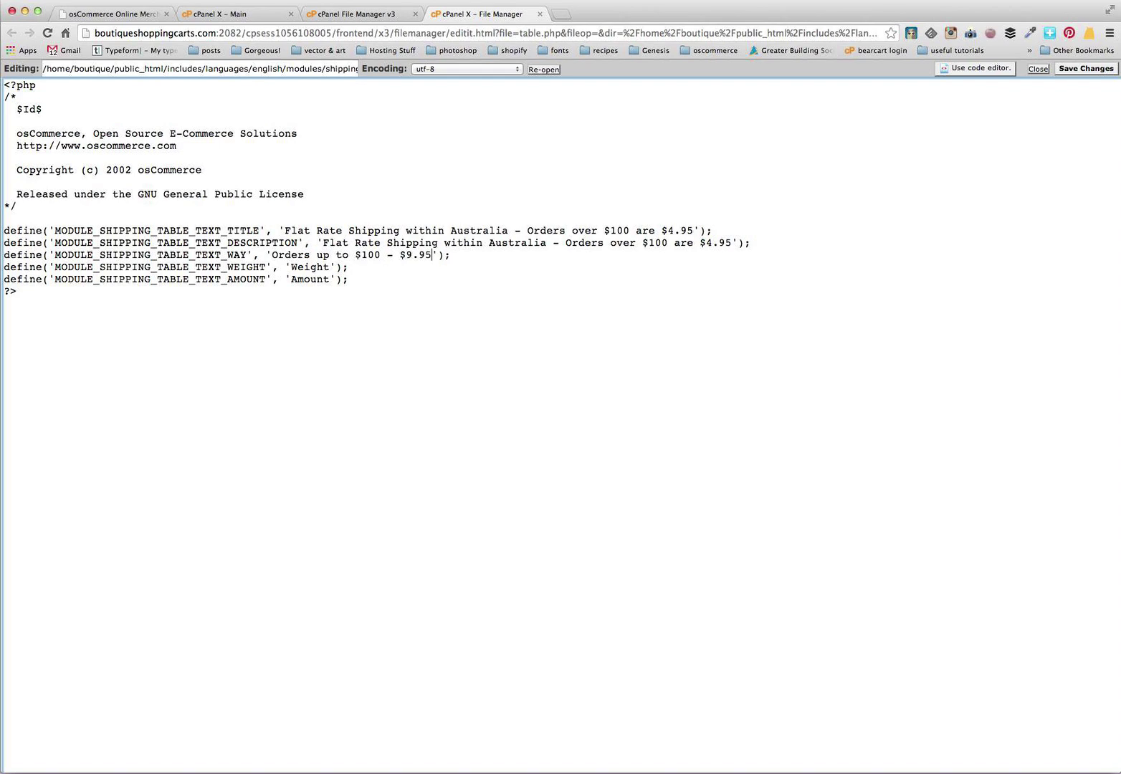
# Check the title's quotes and WAY text, then retype 'Weight' on the WEIGHT line.
pyautogui.moveTo(280, 230); pyautogui.dragTo(698, 229)
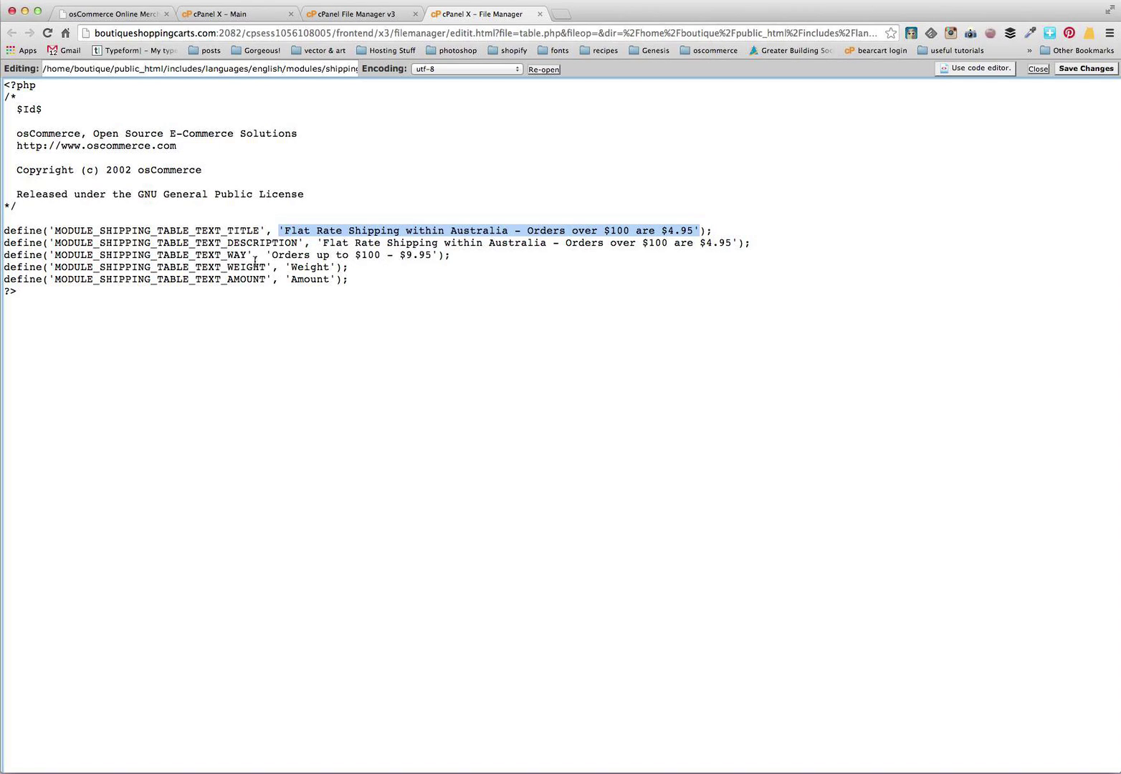
pyautogui.moveTo(273, 254); pyautogui.dragTo(433, 254)
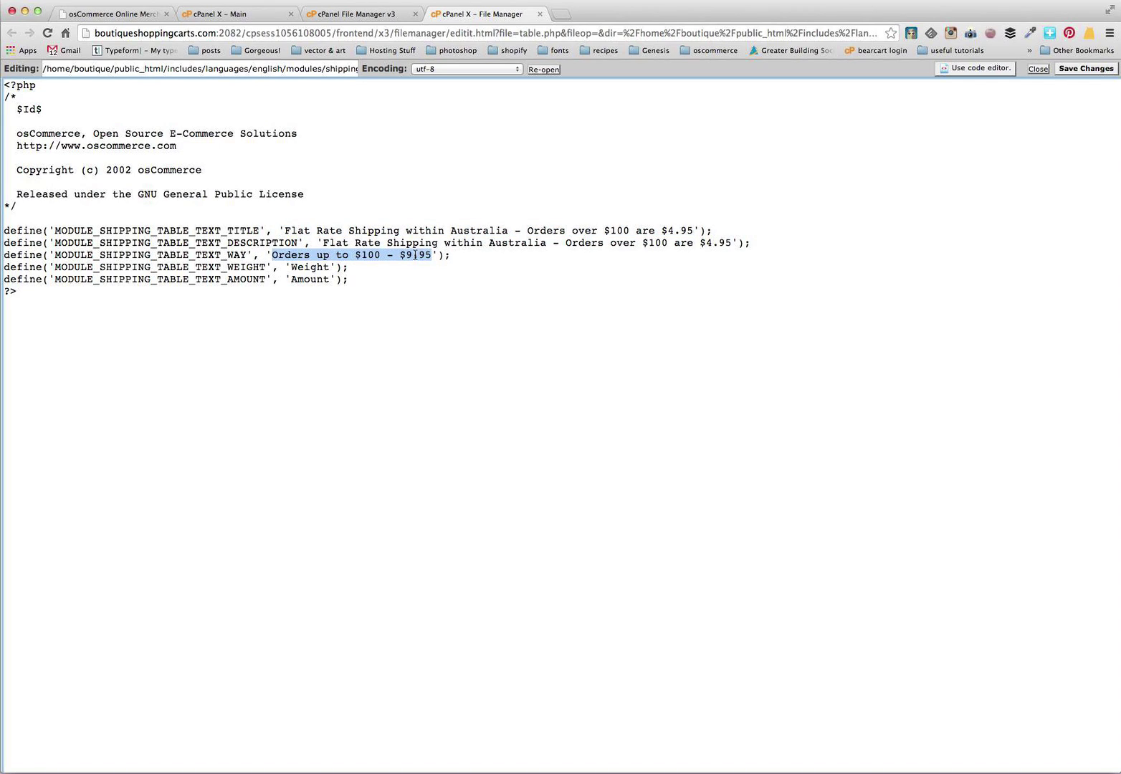
pyautogui.click(449, 255)
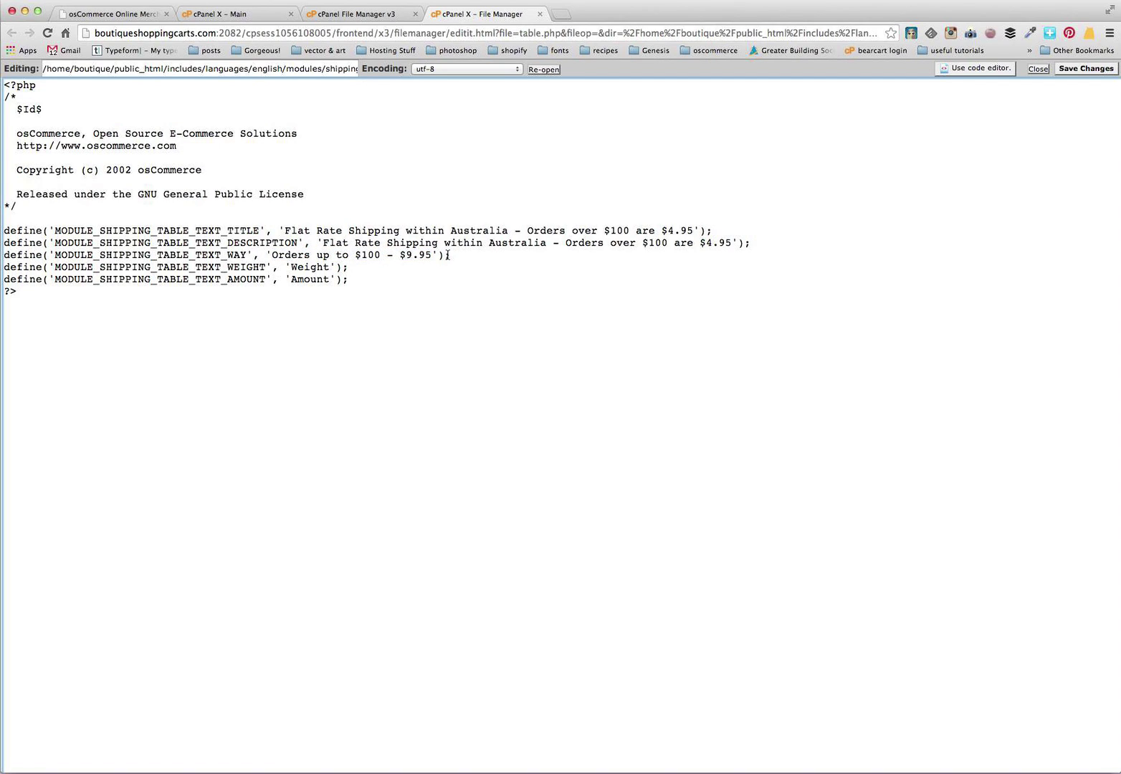
pyautogui.moveTo(280, 230); pyautogui.dragTo(283, 230)
pyautogui.moveTo(692, 230); pyautogui.dragTo(697, 230)
pyautogui.click(281, 230)
pyautogui.moveTo(282, 230); pyautogui.dragTo(285, 230)
pyautogui.click(326, 266)
pyautogui.moveTo(326, 265); pyautogui.dragTo(291, 266)
pyautogui.write('Weight')
# Save table.php, close the editor and switch back to the osCommerce admin.
pyautogui.click(1094, 68)
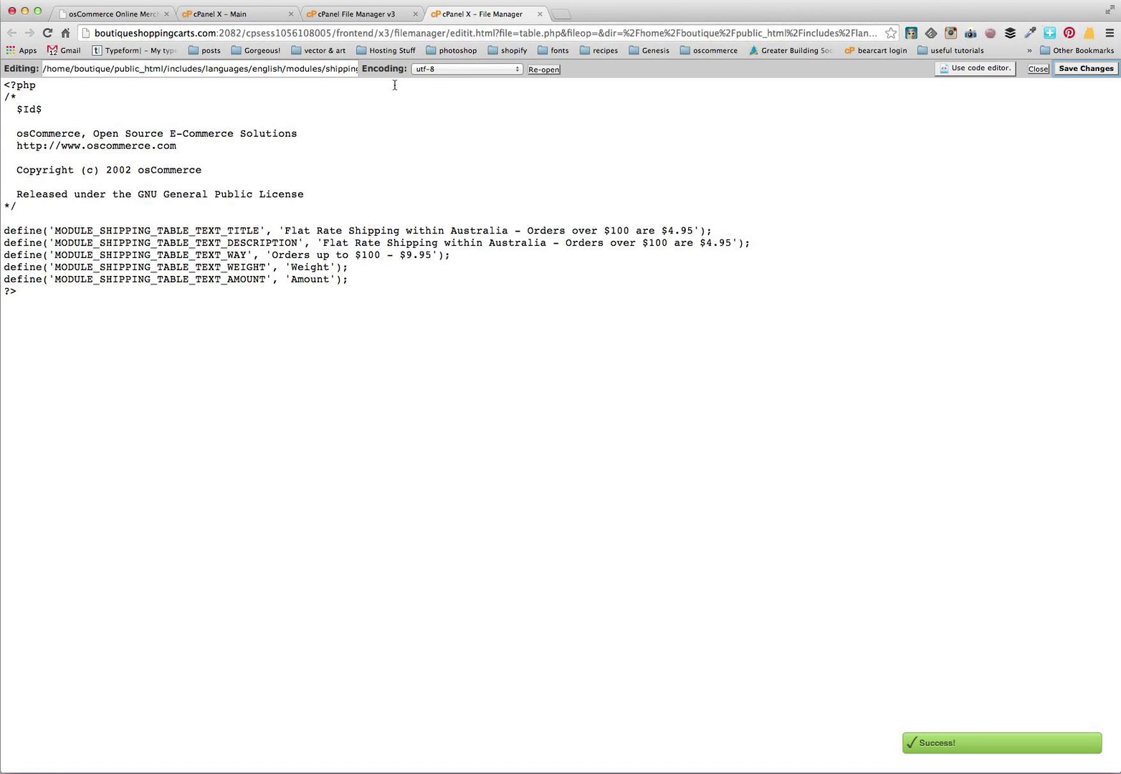
pyautogui.click(540, 13)
pyautogui.click(120, 15)
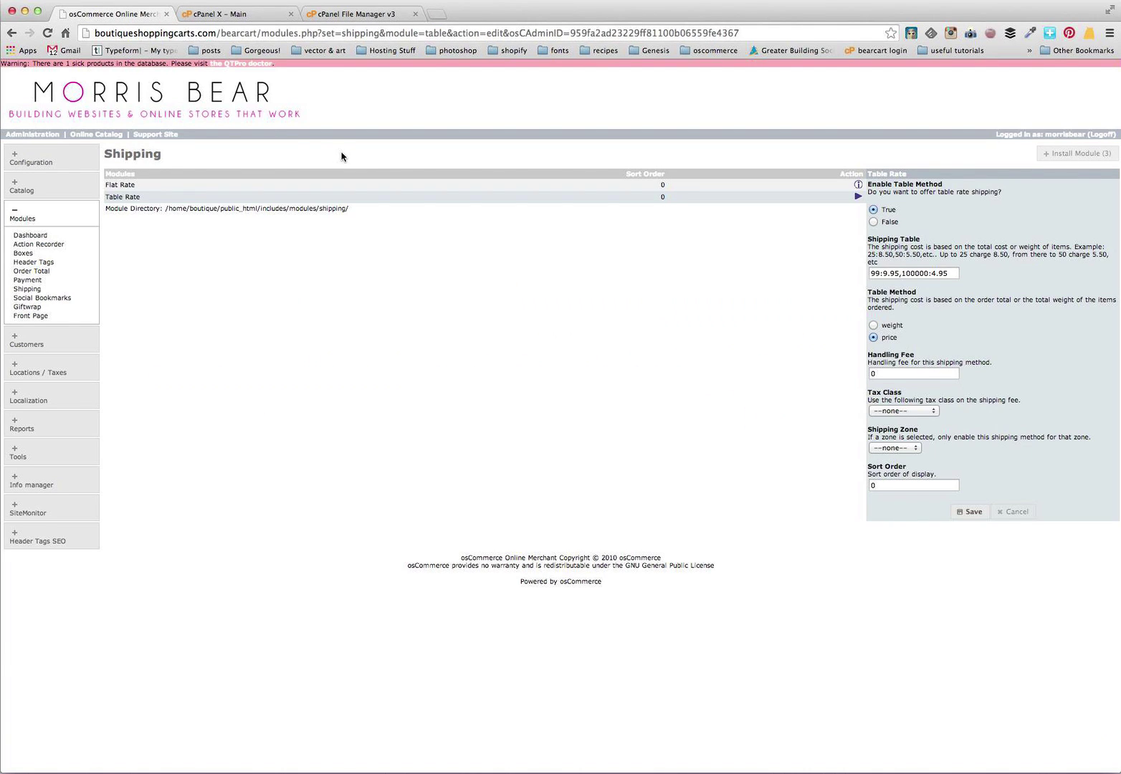
# Reload the Shipping modules page and confirm the Table Rate module shows the new Flat Rate name.
pyautogui.click(49, 34)
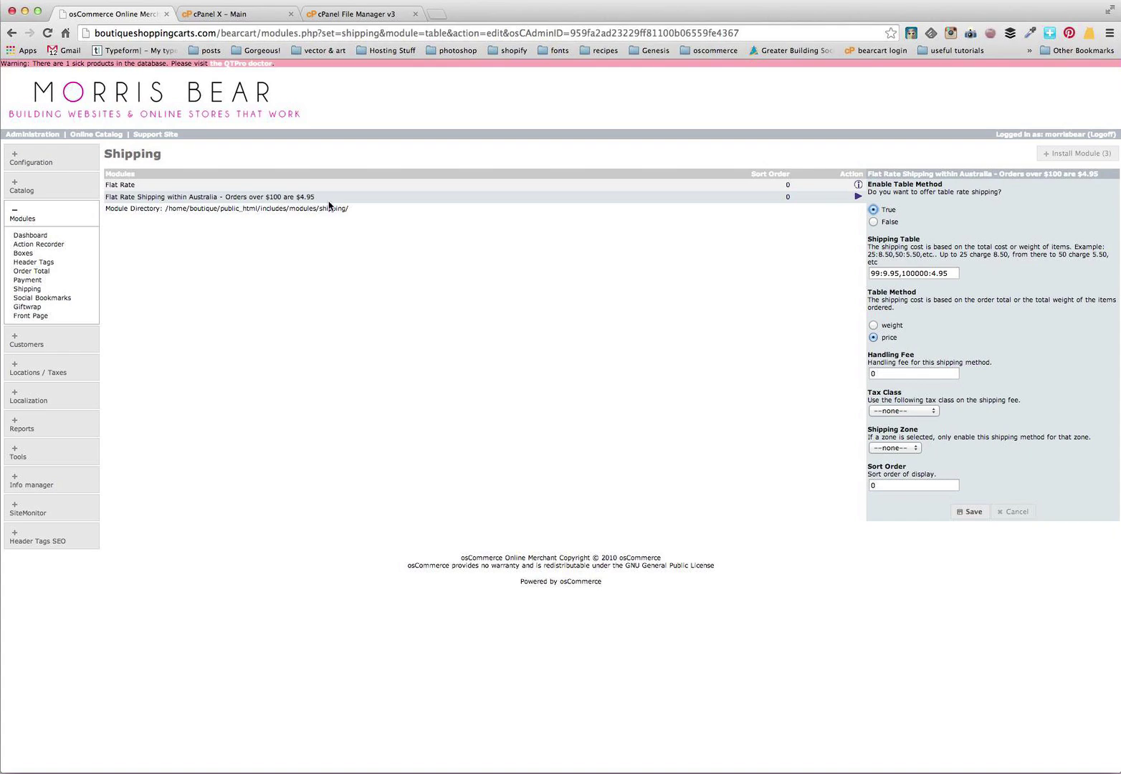
pyautogui.click(950, 273)
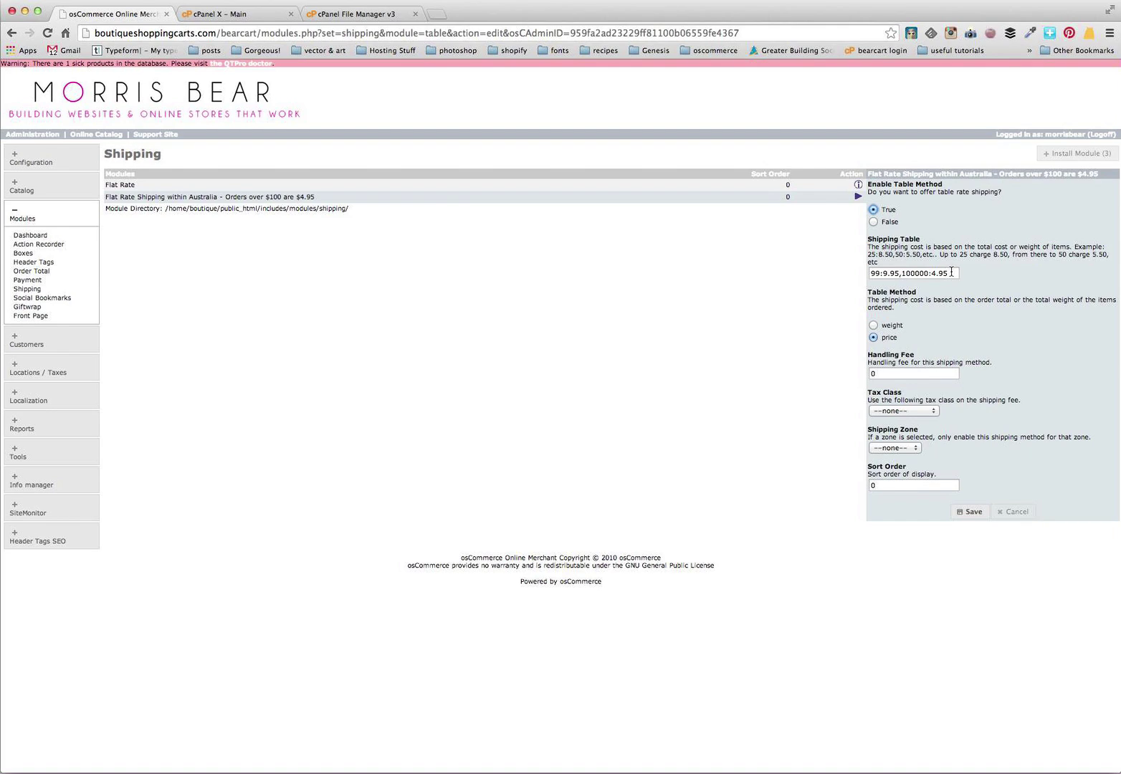